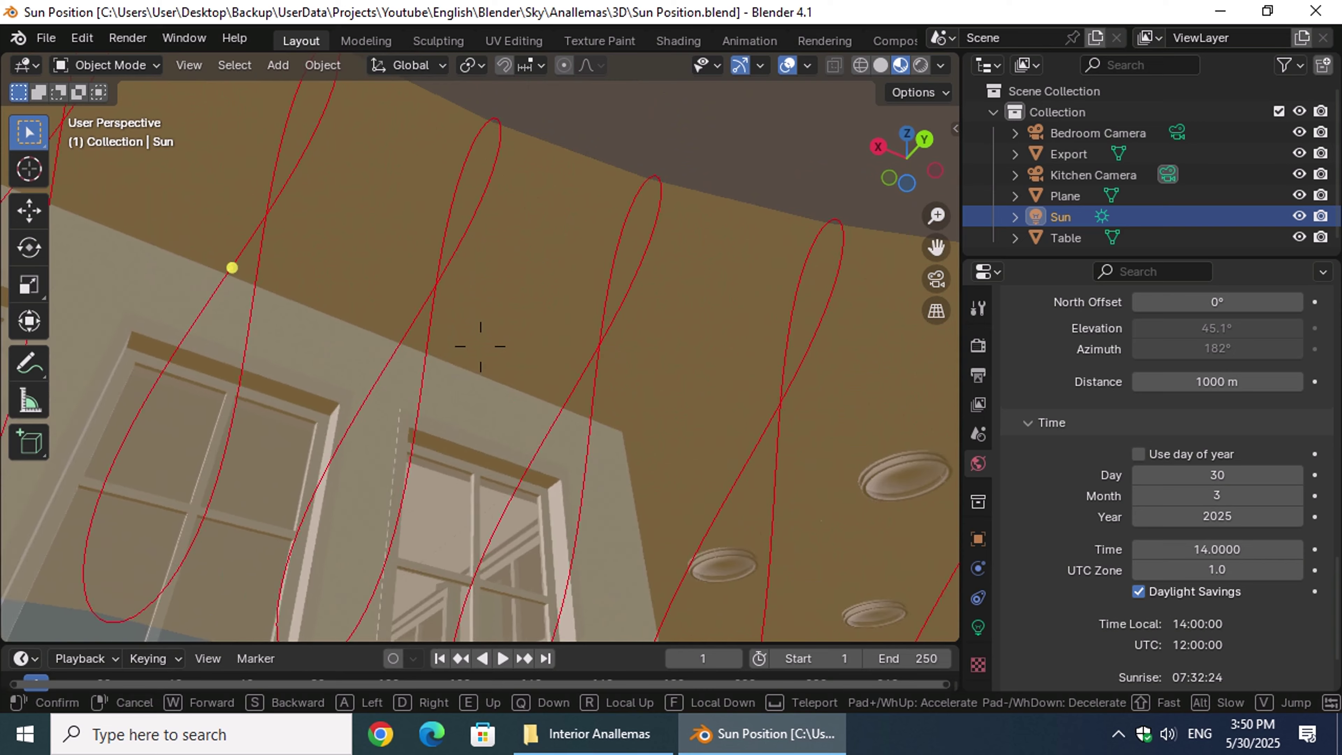
Advance the sun's date one month at a time to month 10 and turn off daylight savings
left_click(480, 345)
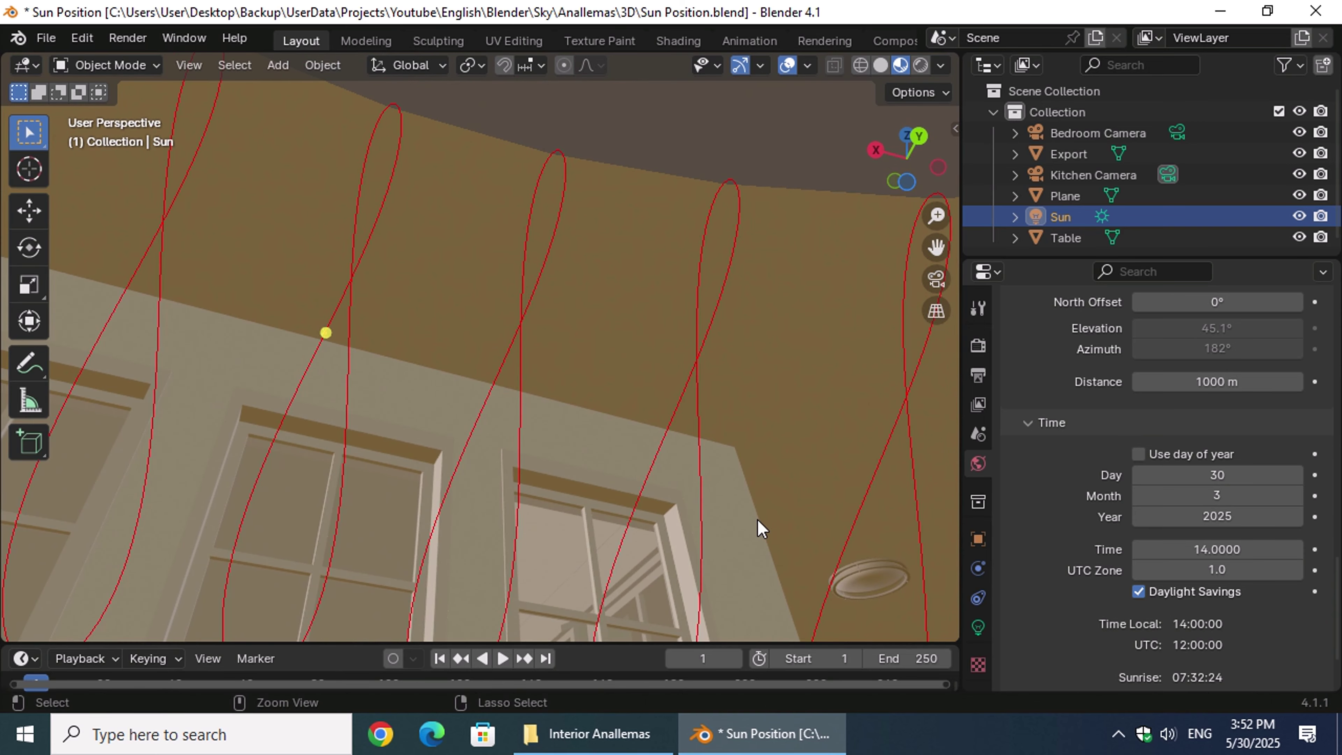
left_click(1299, 500)
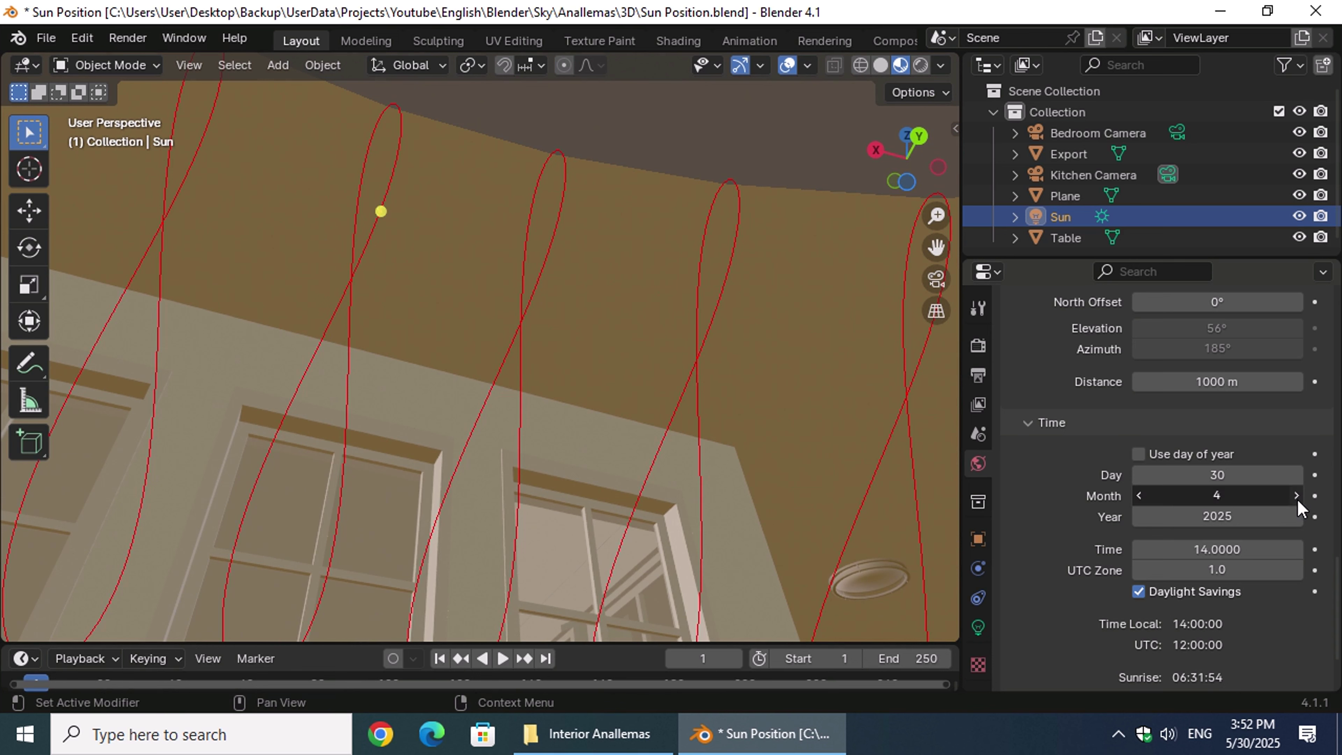
left_click(1297, 497)
left_click(1297, 497)
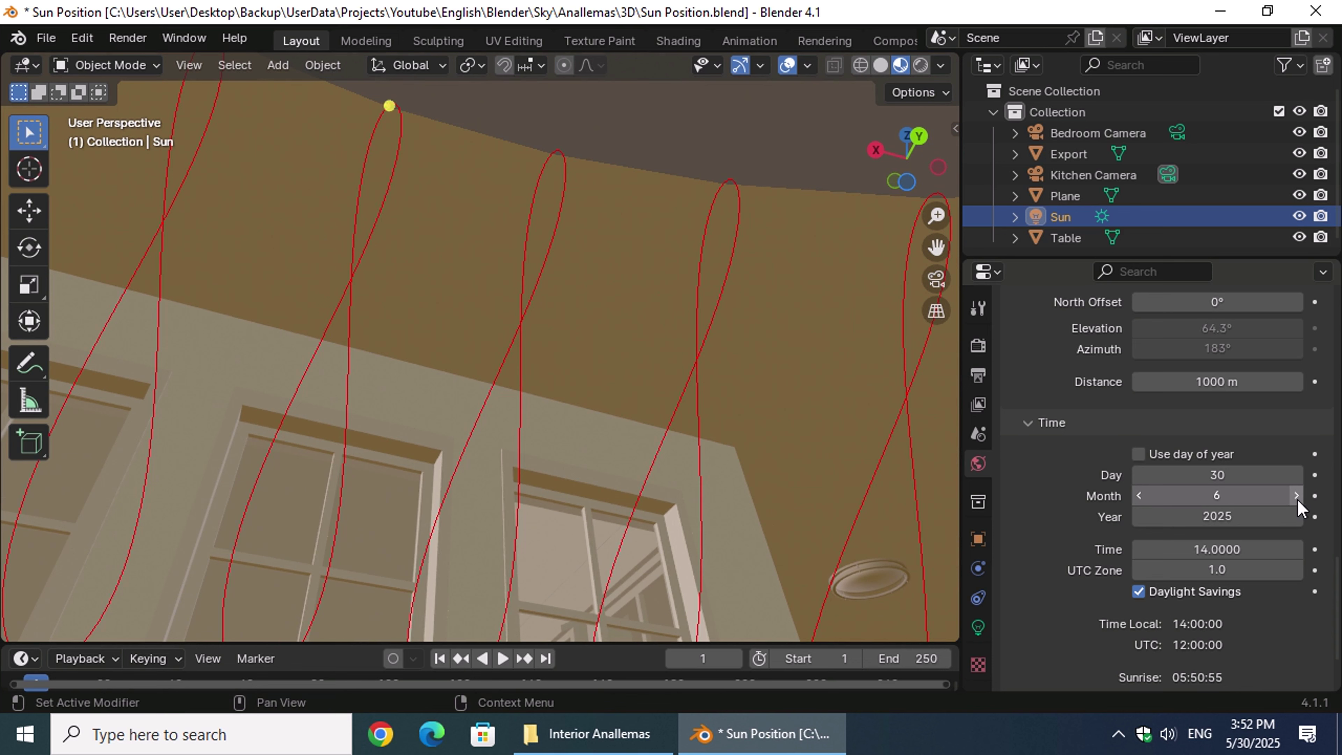
left_click(1297, 497)
left_click(1297, 500)
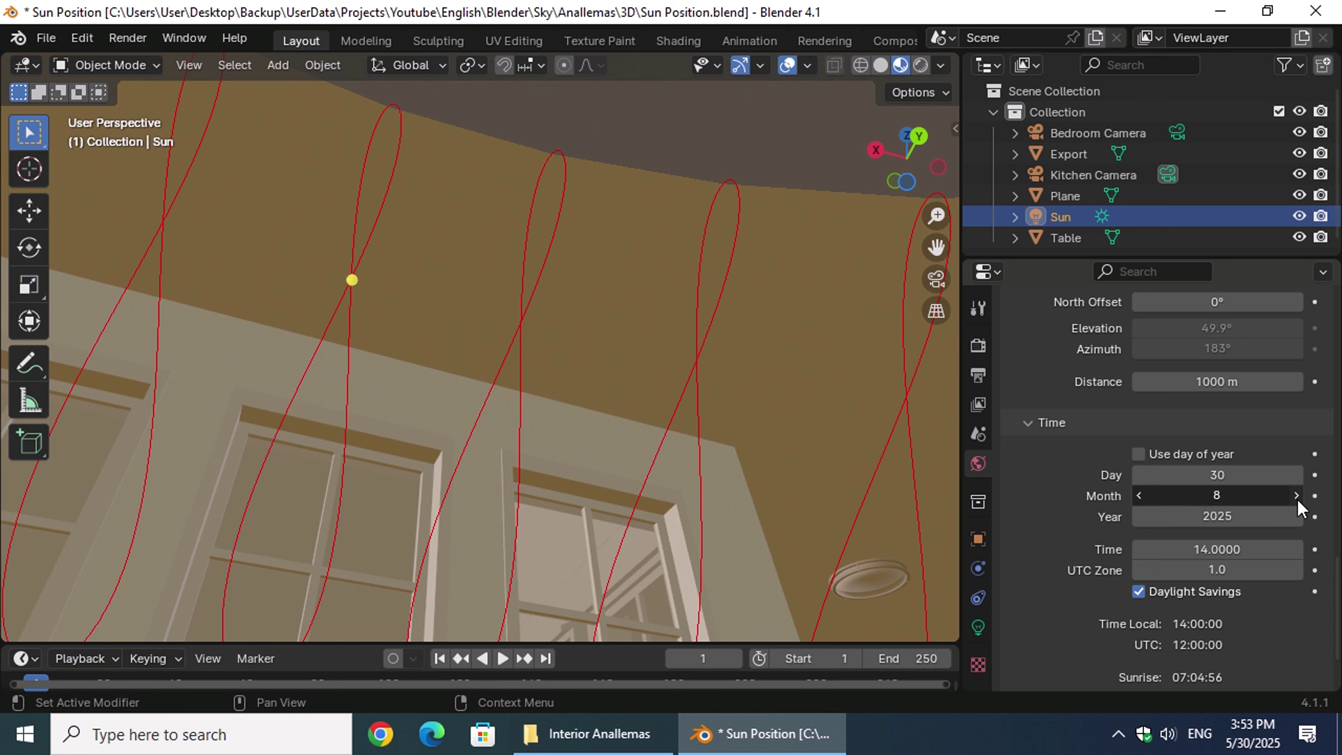
left_click(1297, 500)
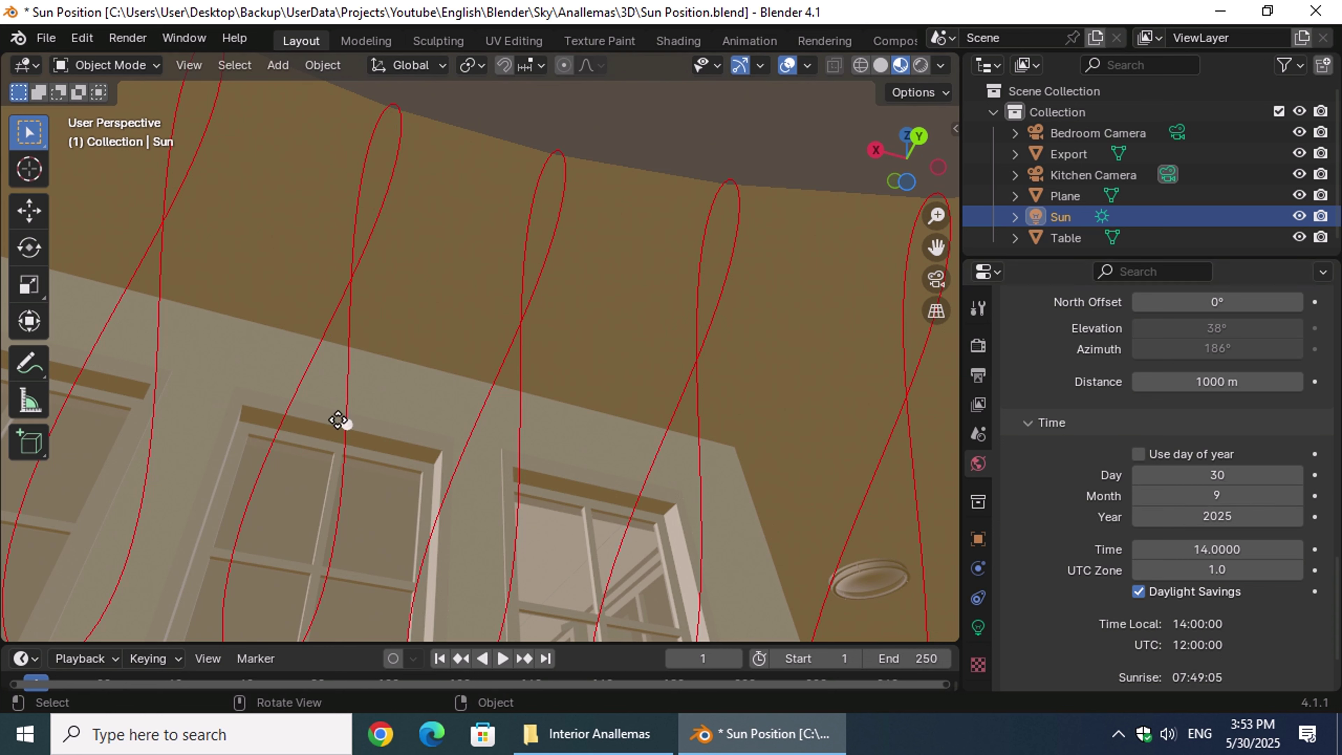
left_click(1297, 498)
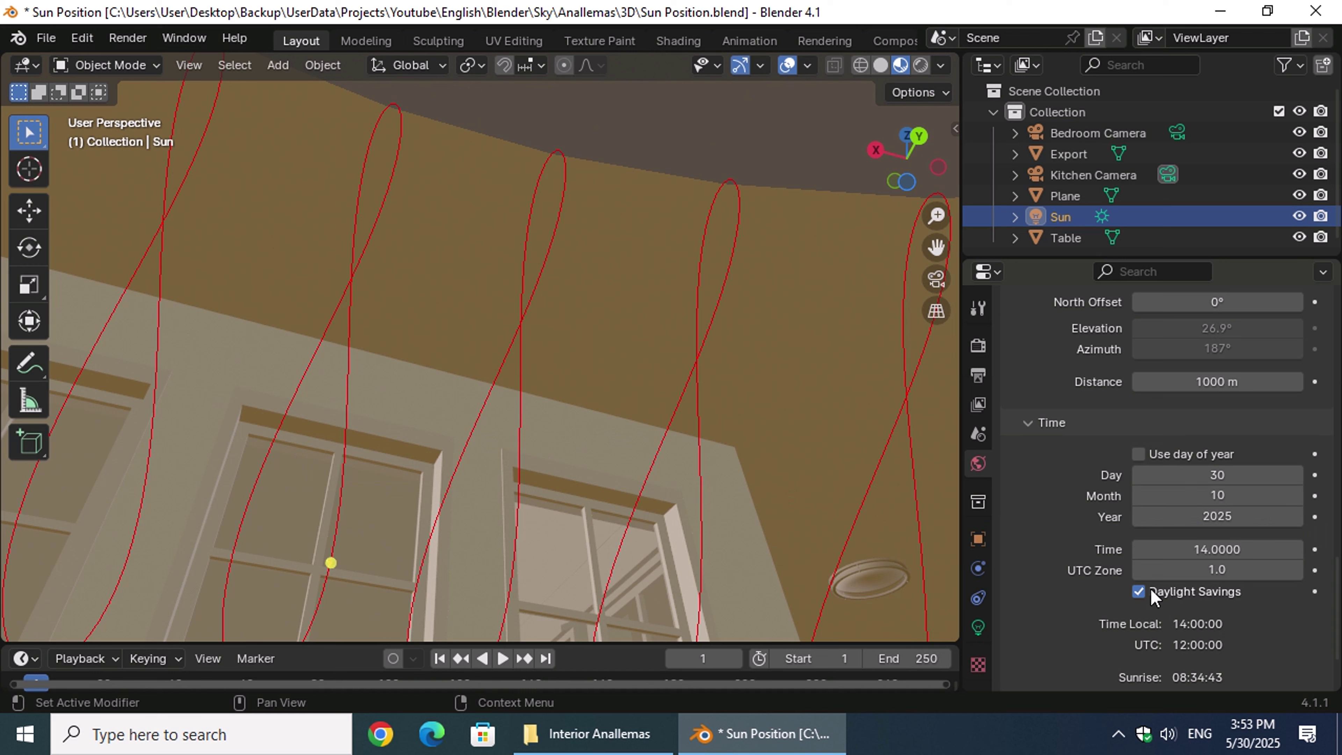
left_click(1139, 591)
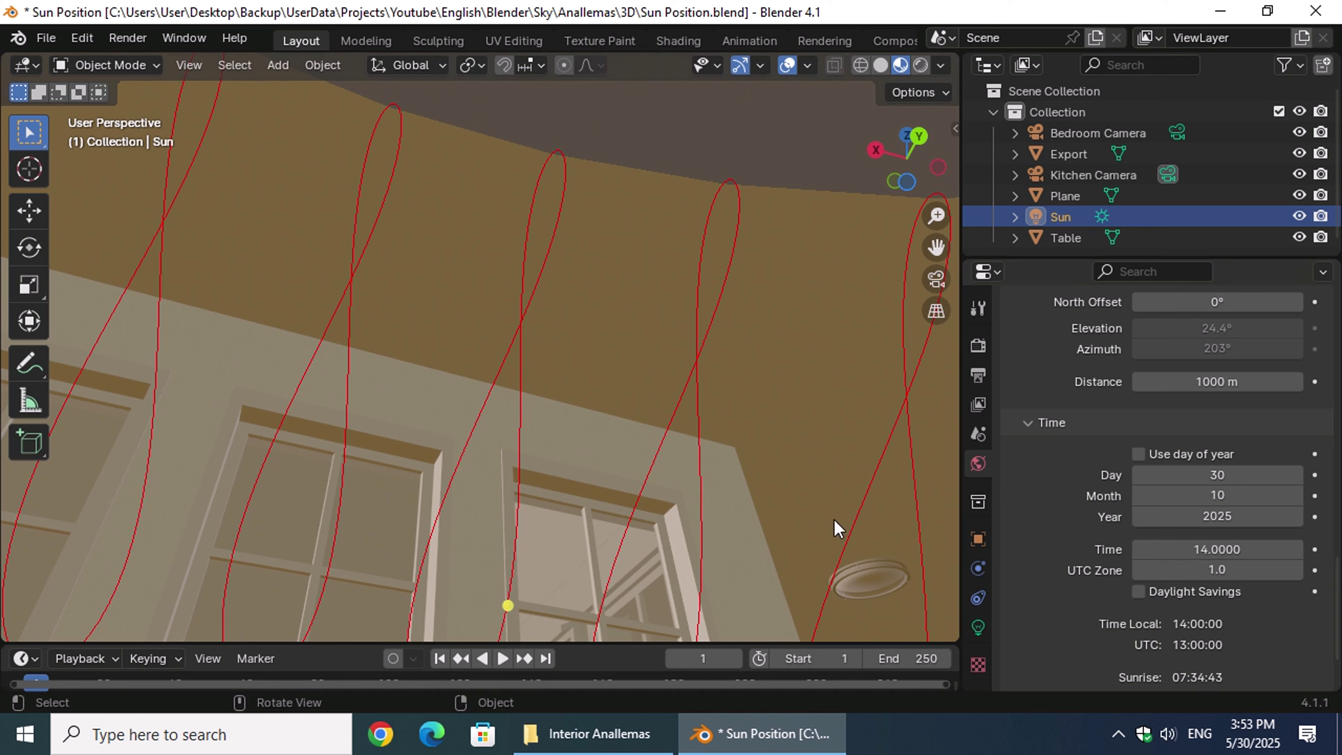
Walk the view to face the windows in line with the sun's marker on its analemma and save the file
key("F3")
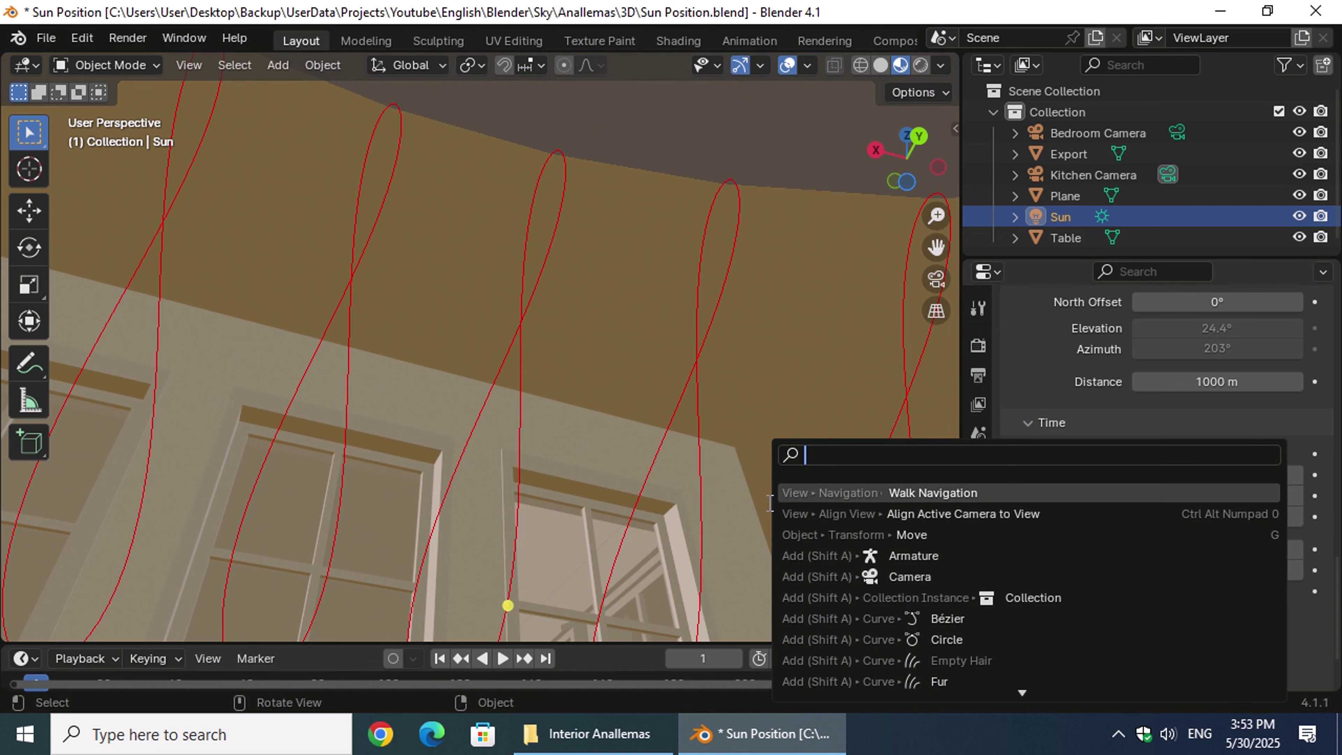
left_click(877, 491)
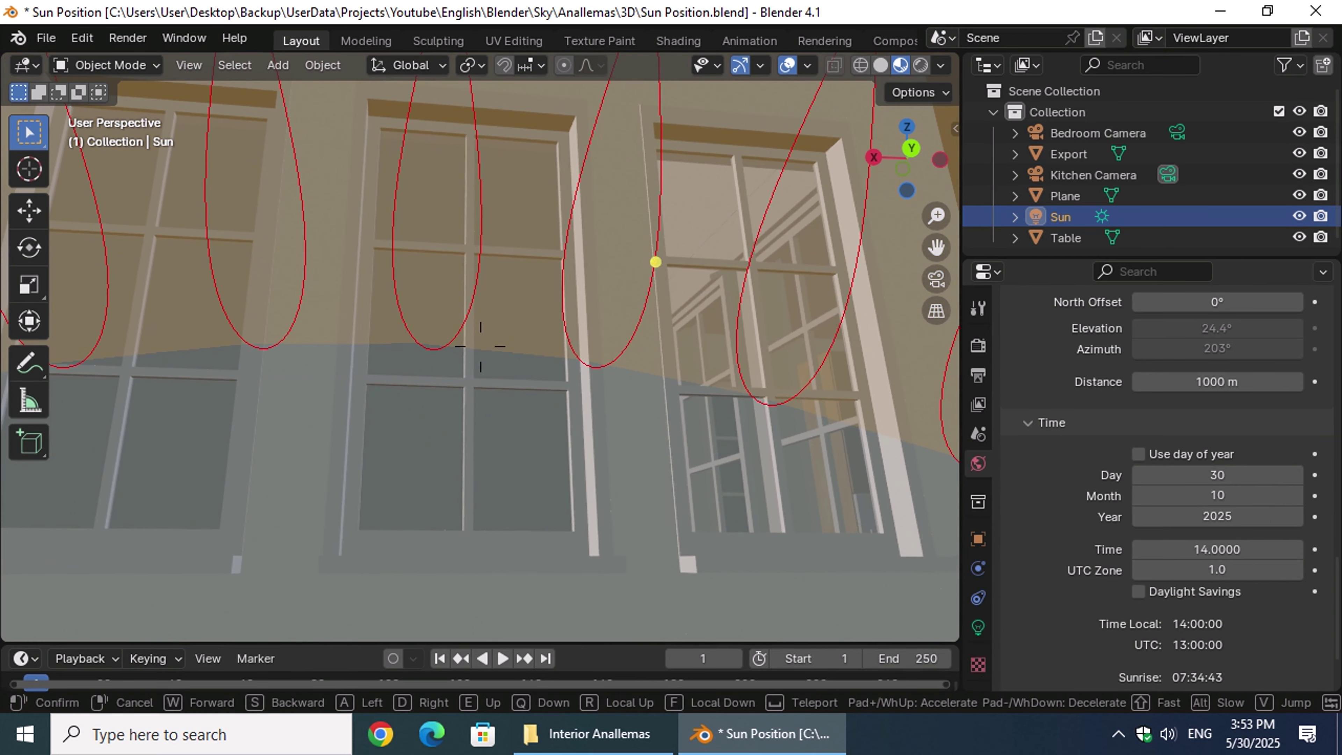
left_click(903, 495)
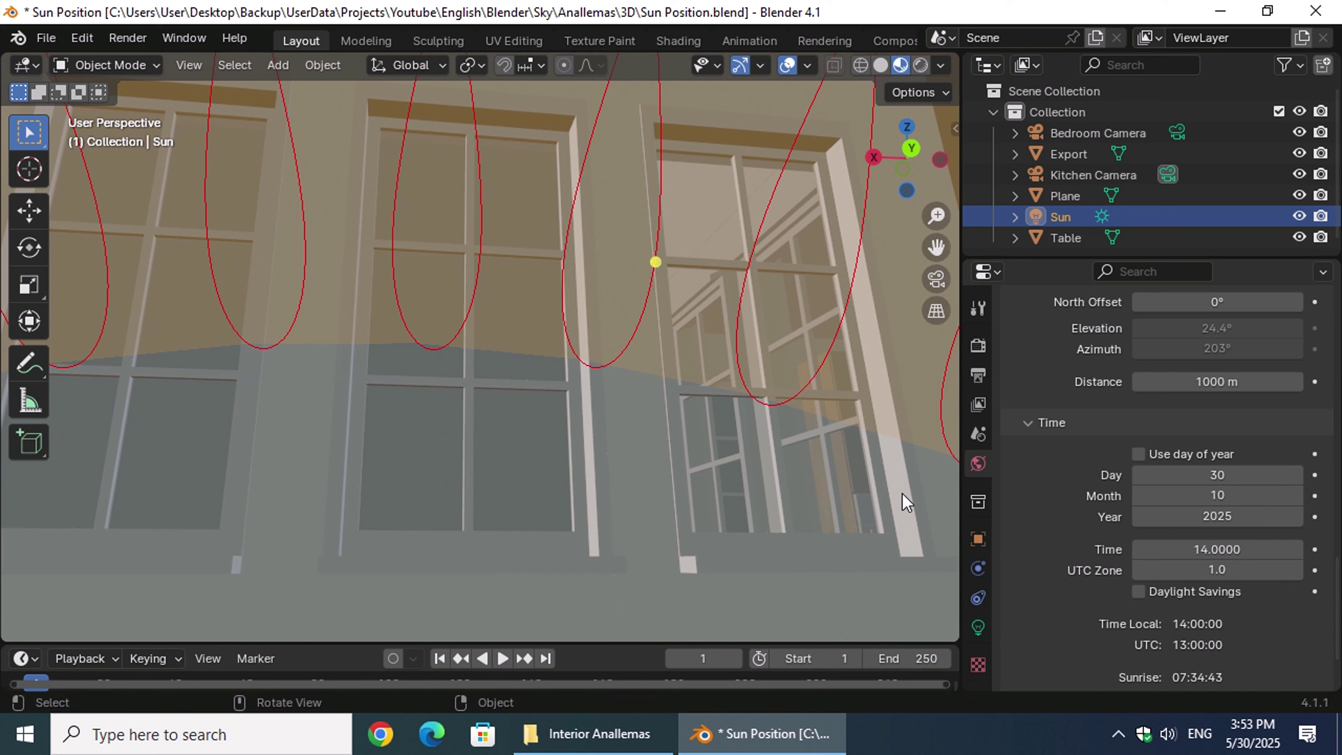
key("ctrl+s")
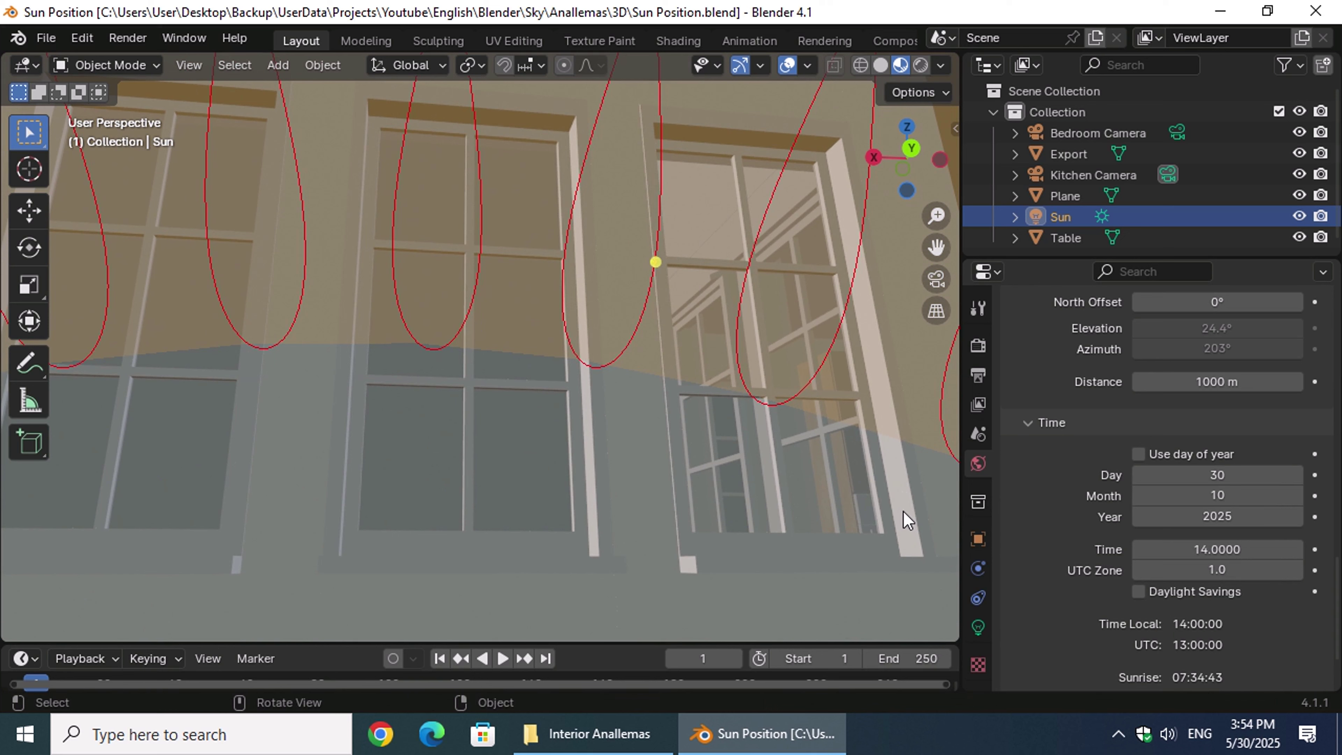
Walk back to frame the dining table and windows, and preview the sunlight in rendered shading before returning to material preview
key("F3")
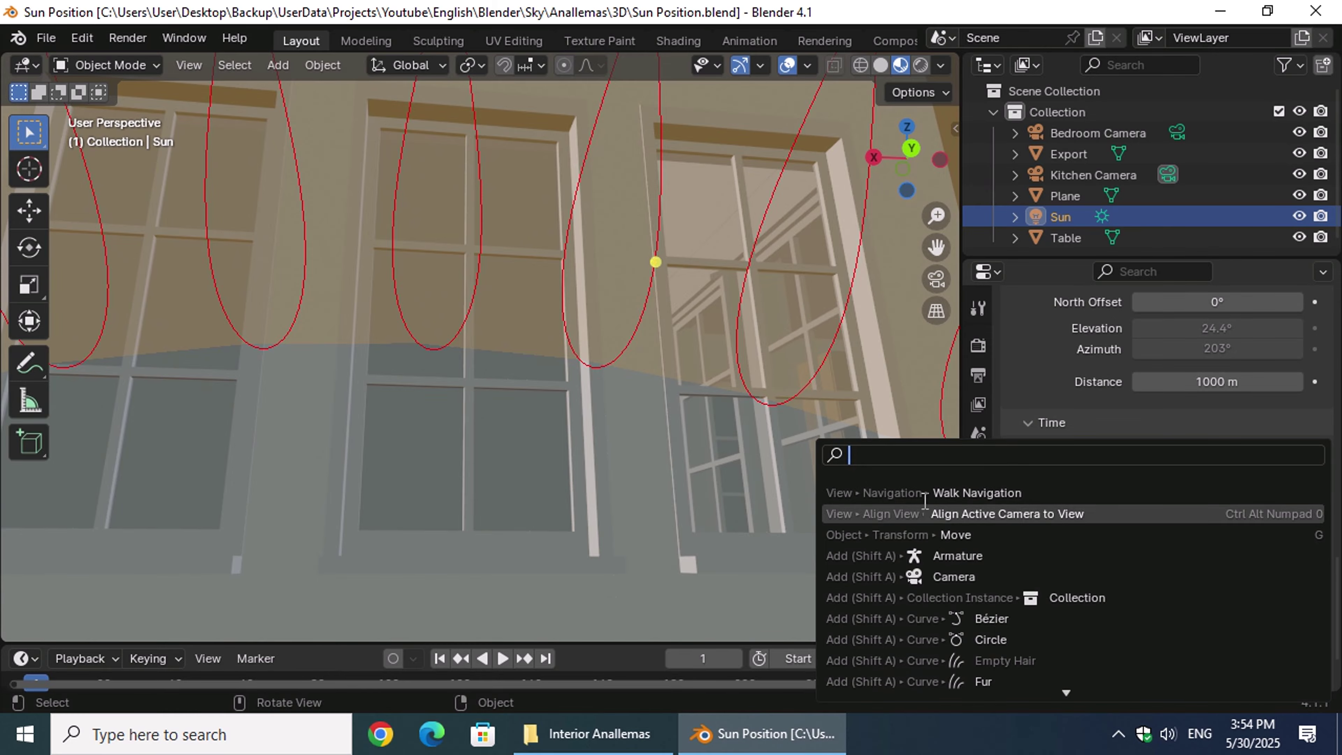
key("Return")
key("s")
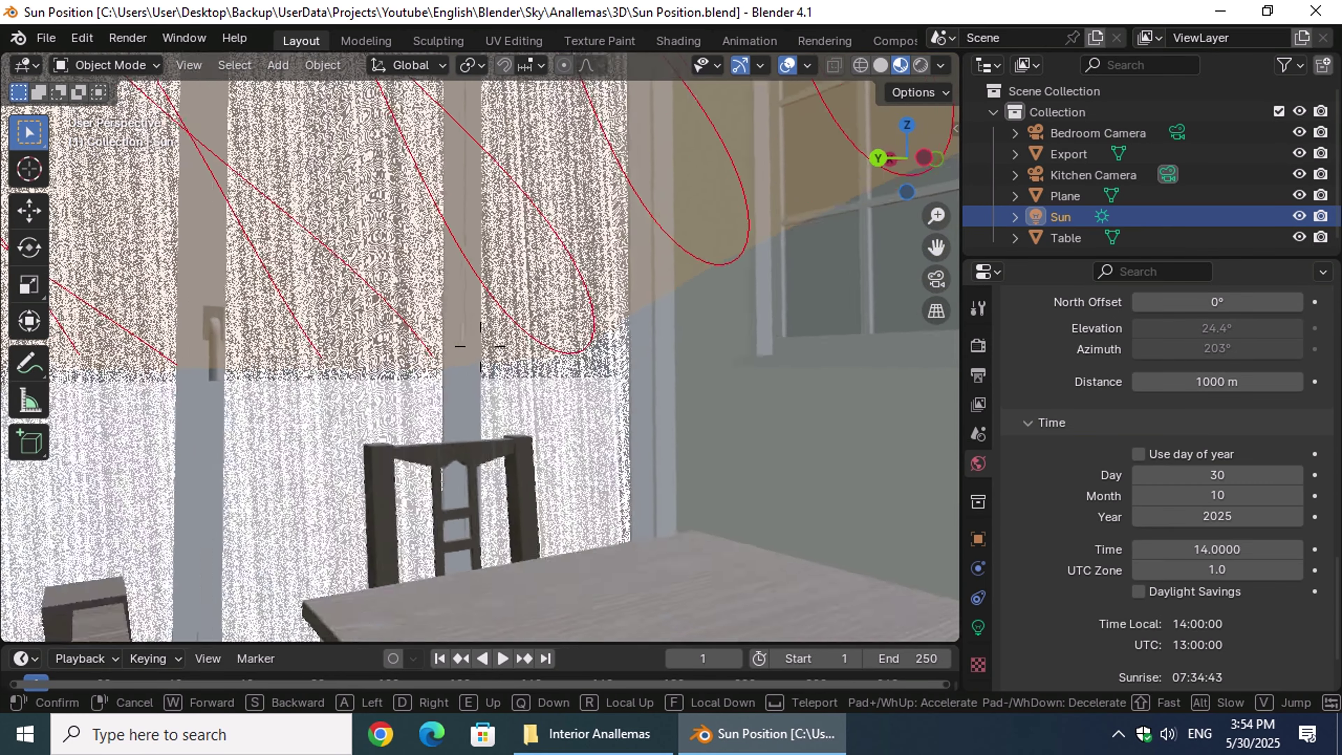
key("s")
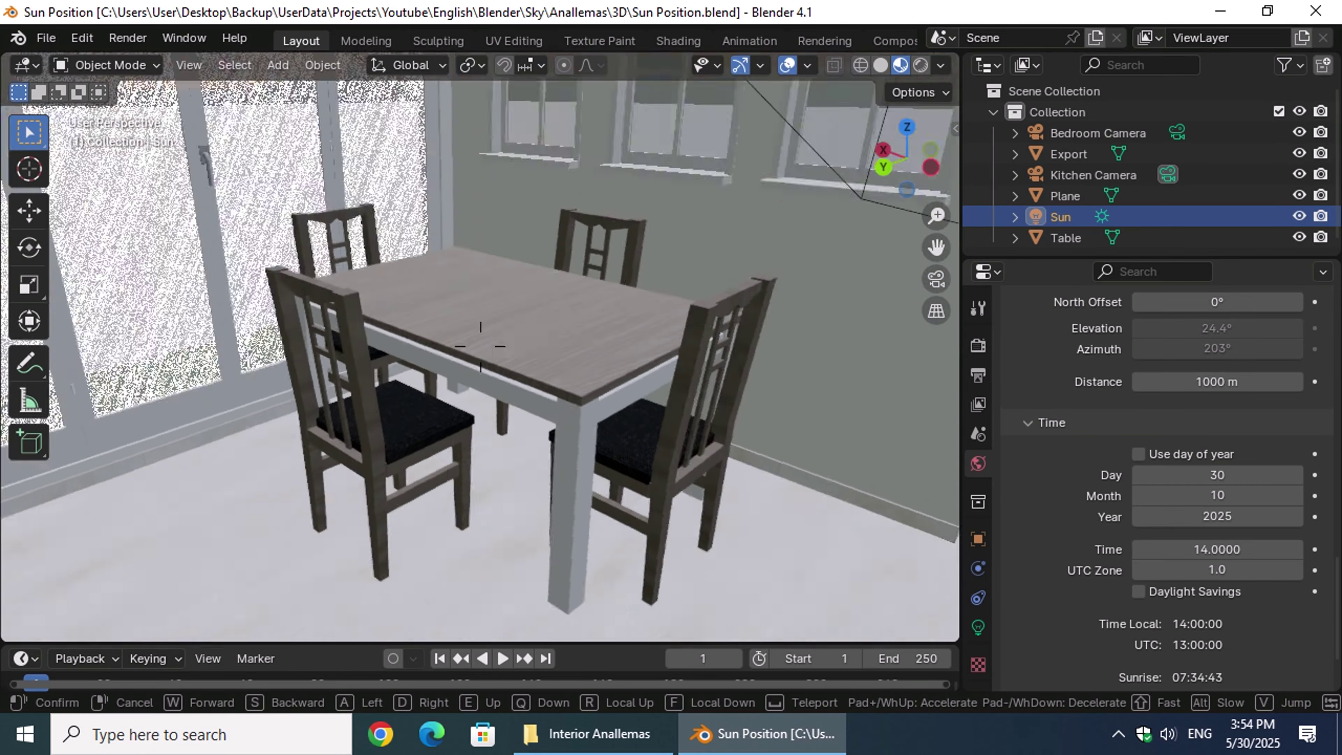
left_click(761, 386)
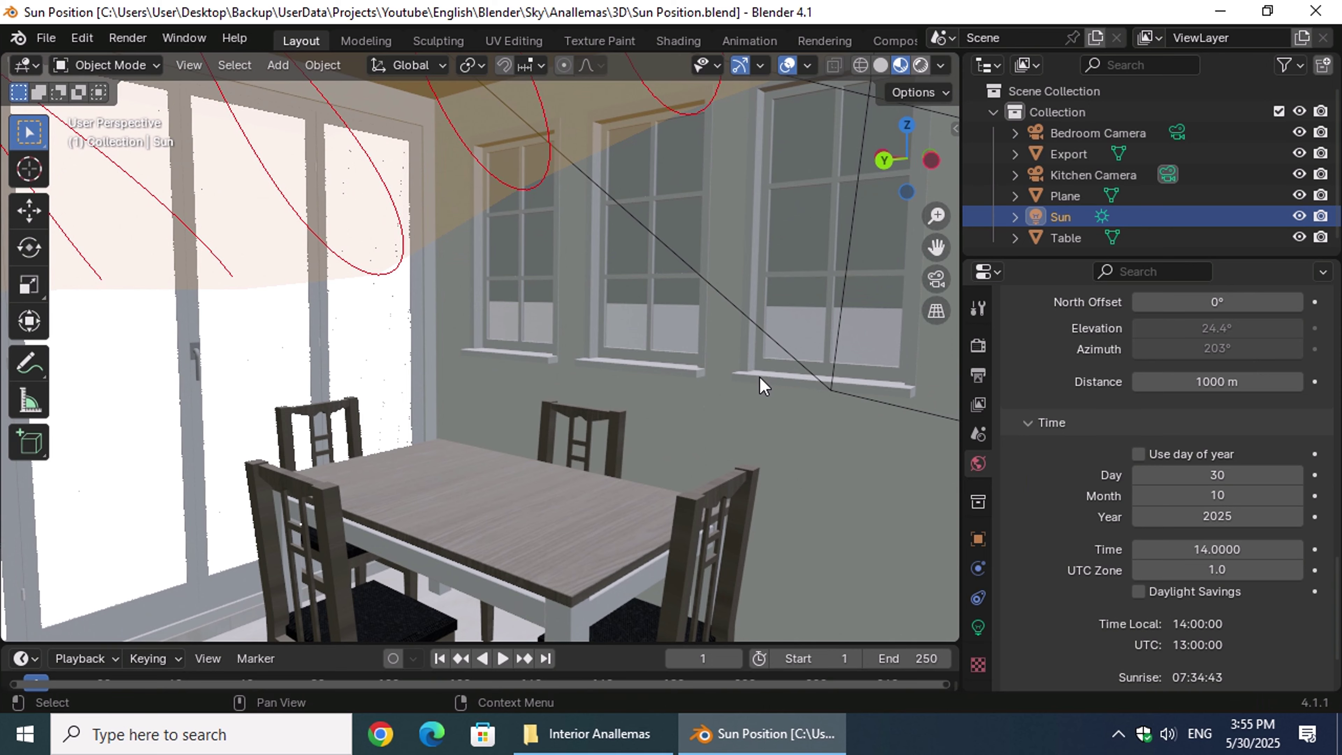
key("z")
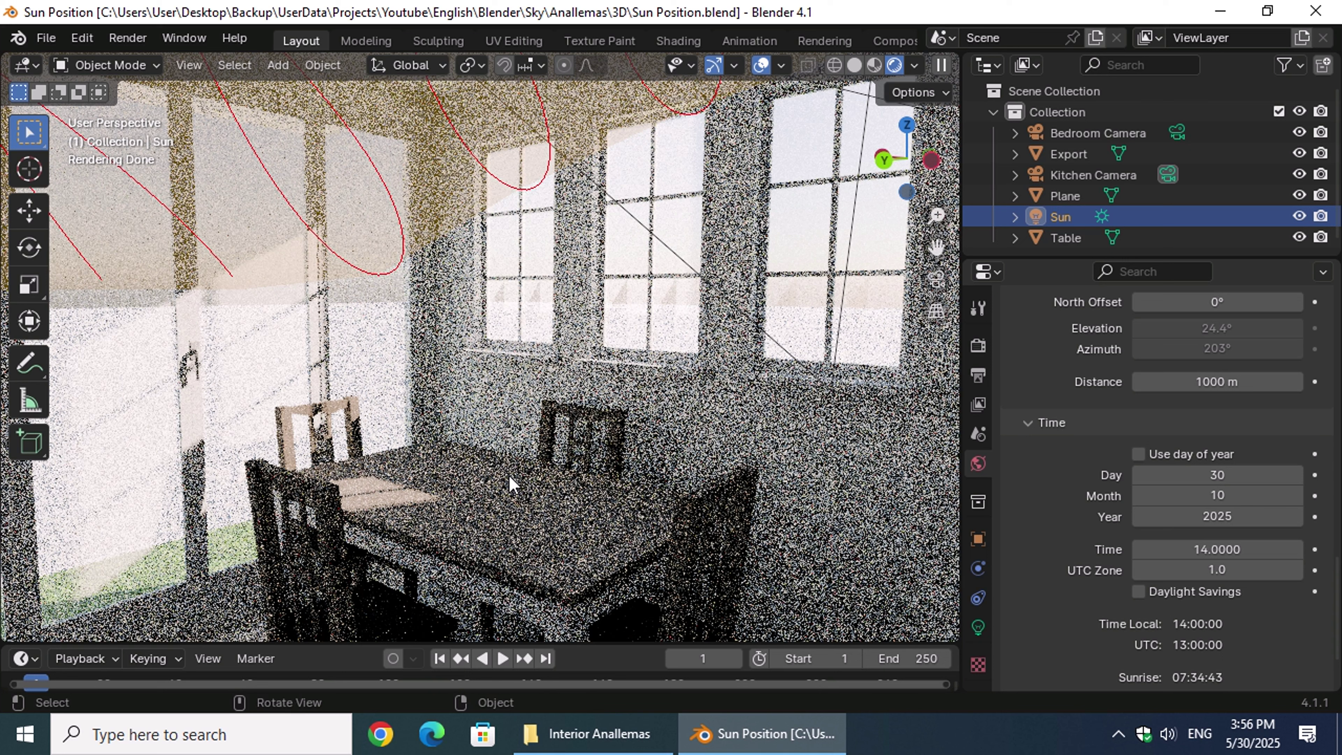
left_click(875, 65)
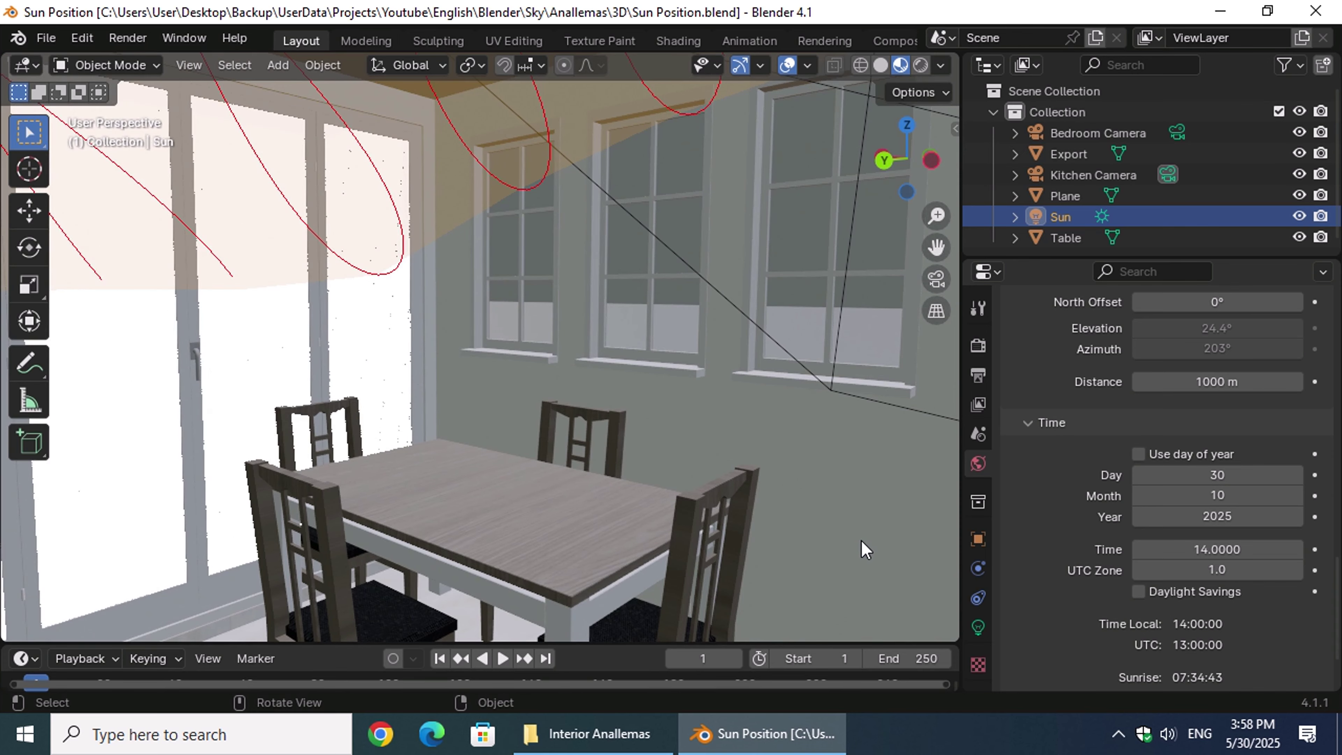
Walk through the living room to the four-panel glass doors and examine the analemmas there in solid shading
key("F3")
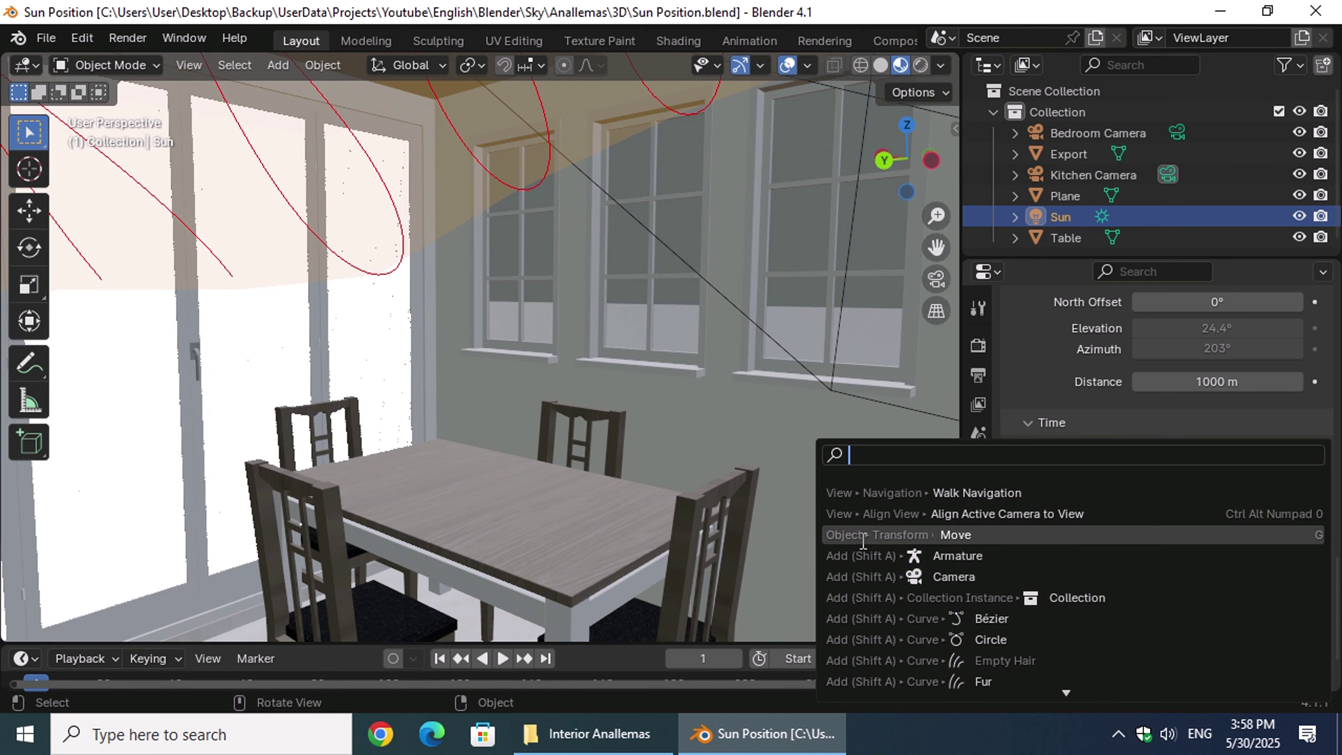
left_click(976, 488)
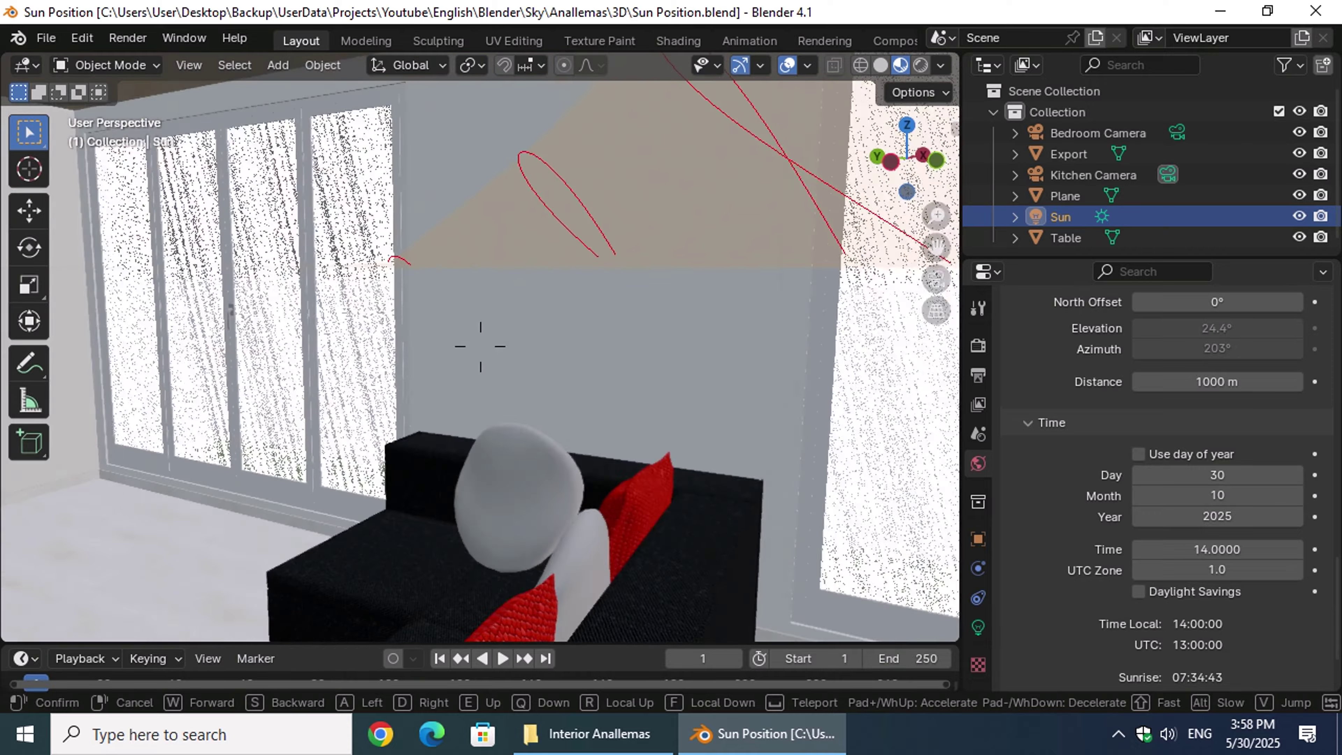
key("w")
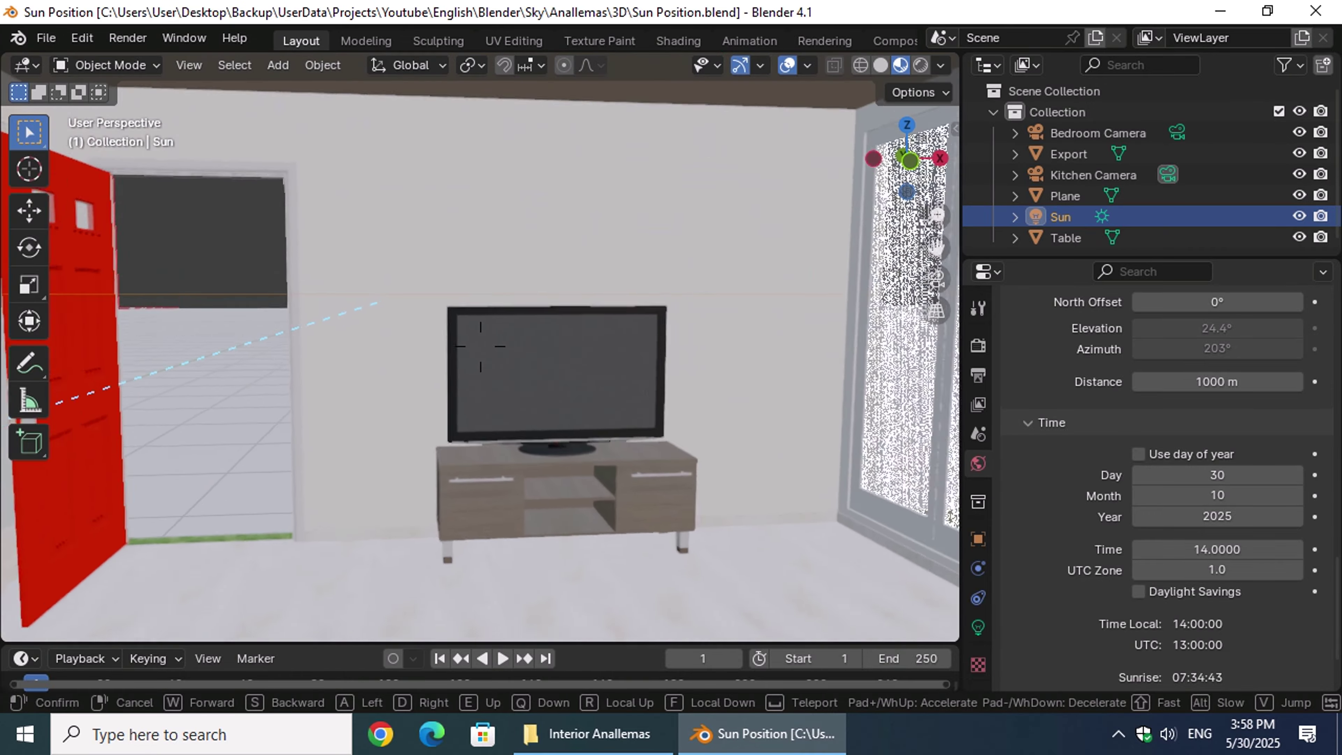
key("w")
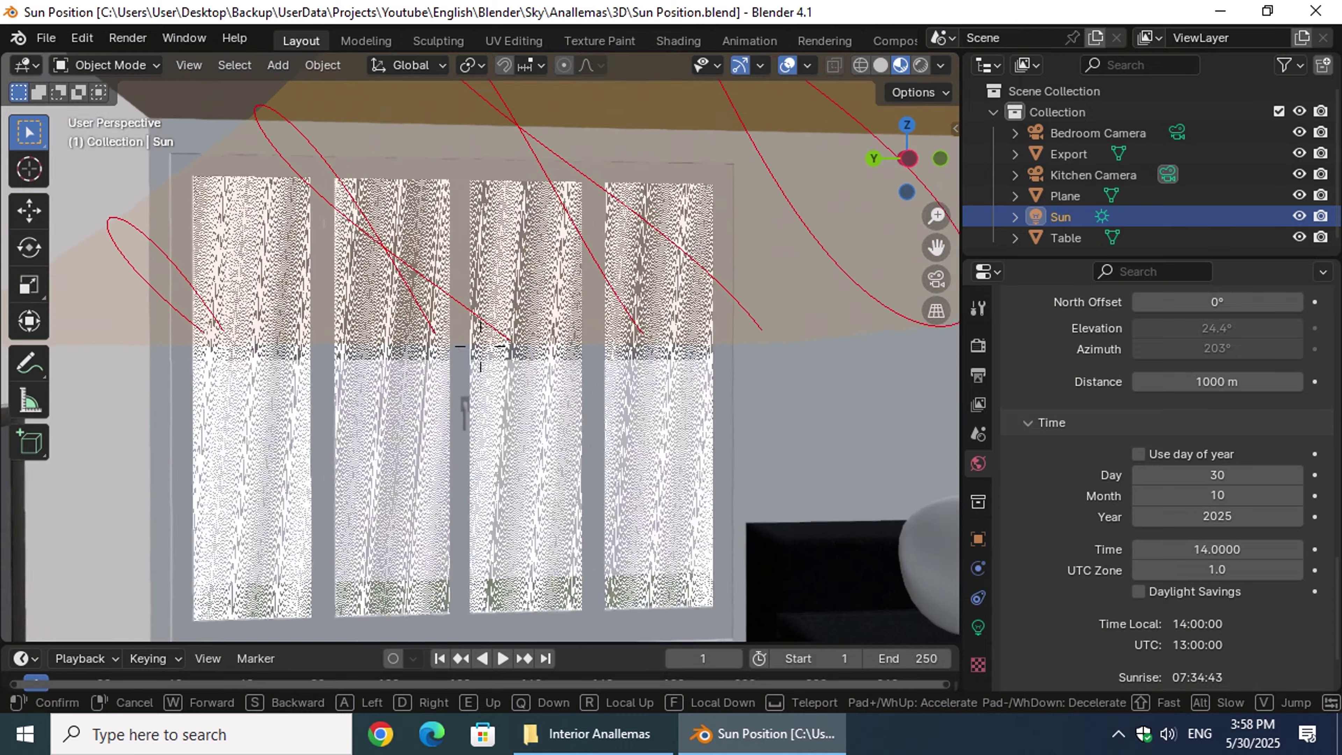
left_click(480, 346)
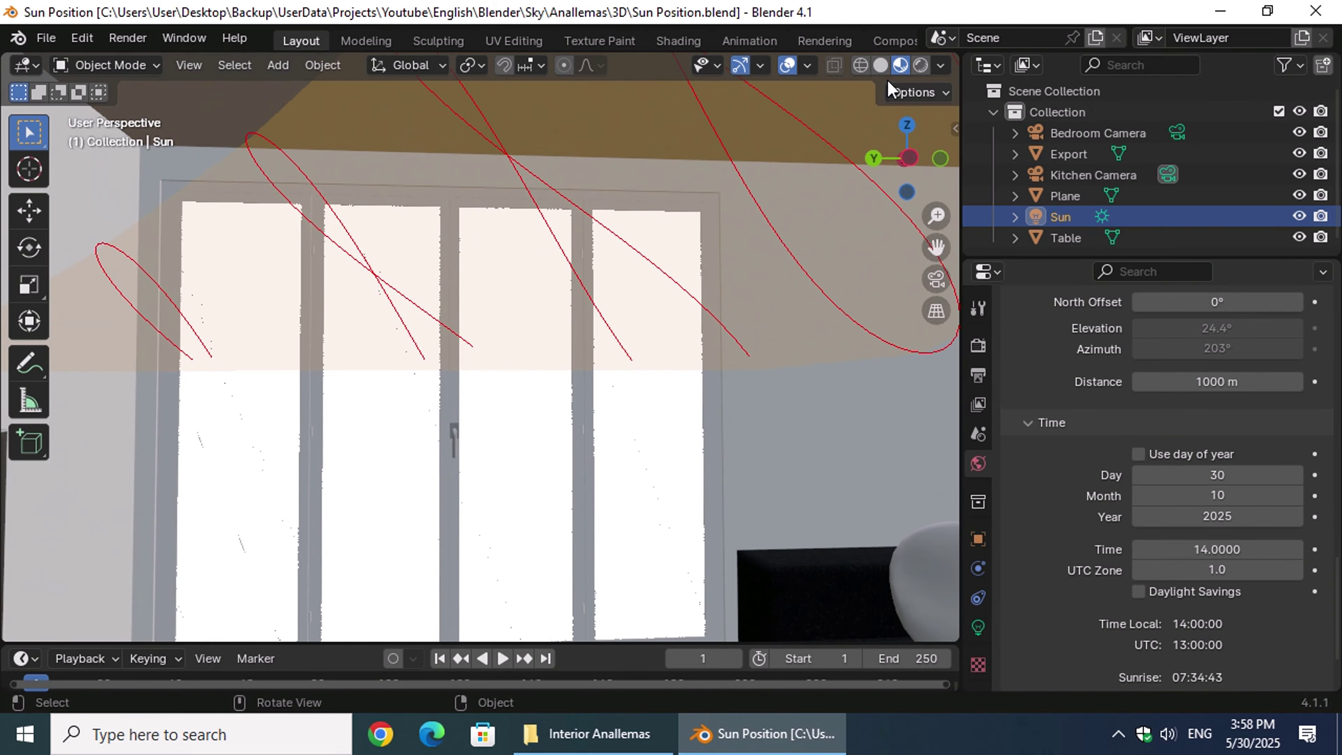
left_click(881, 65)
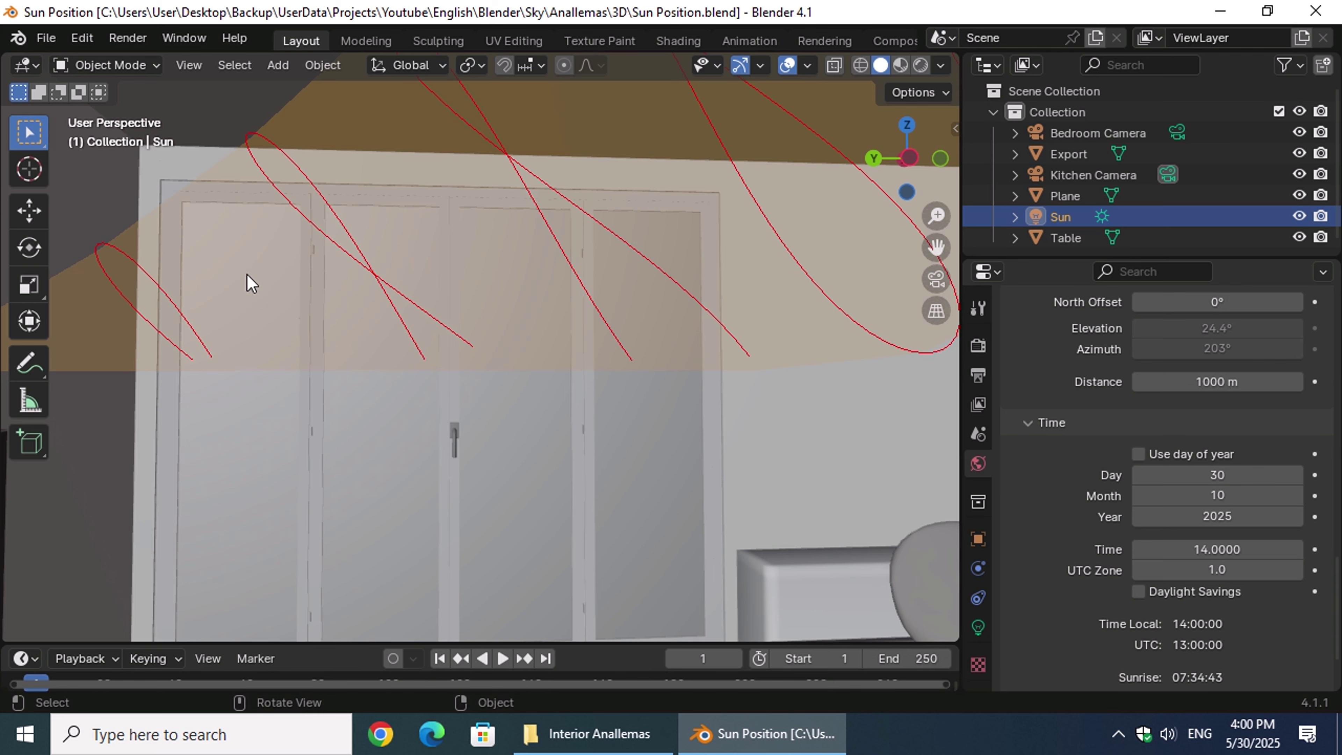
Walk past the sofa to face the glass doors beside the red entrance door and switch the viewport to material preview shading
key("F3")
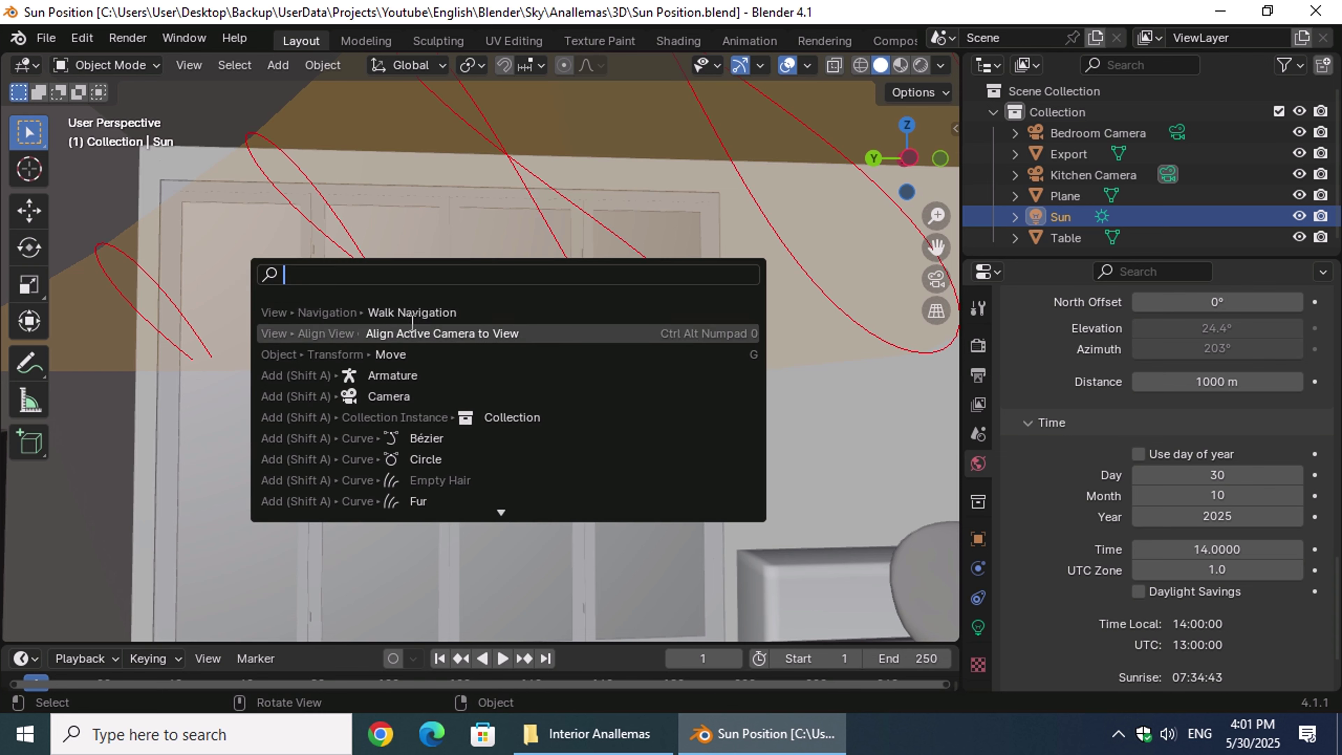
left_click(312, 309)
key("w")
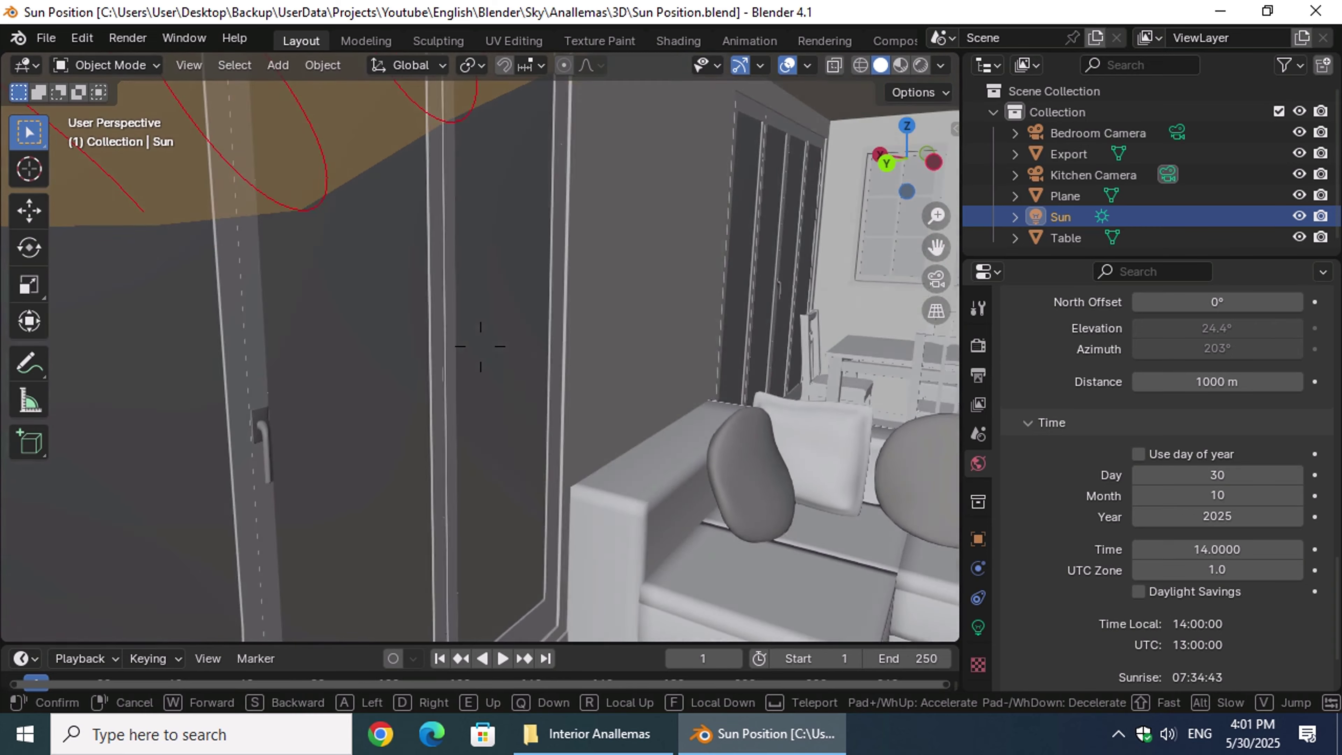
key("w")
key("s")
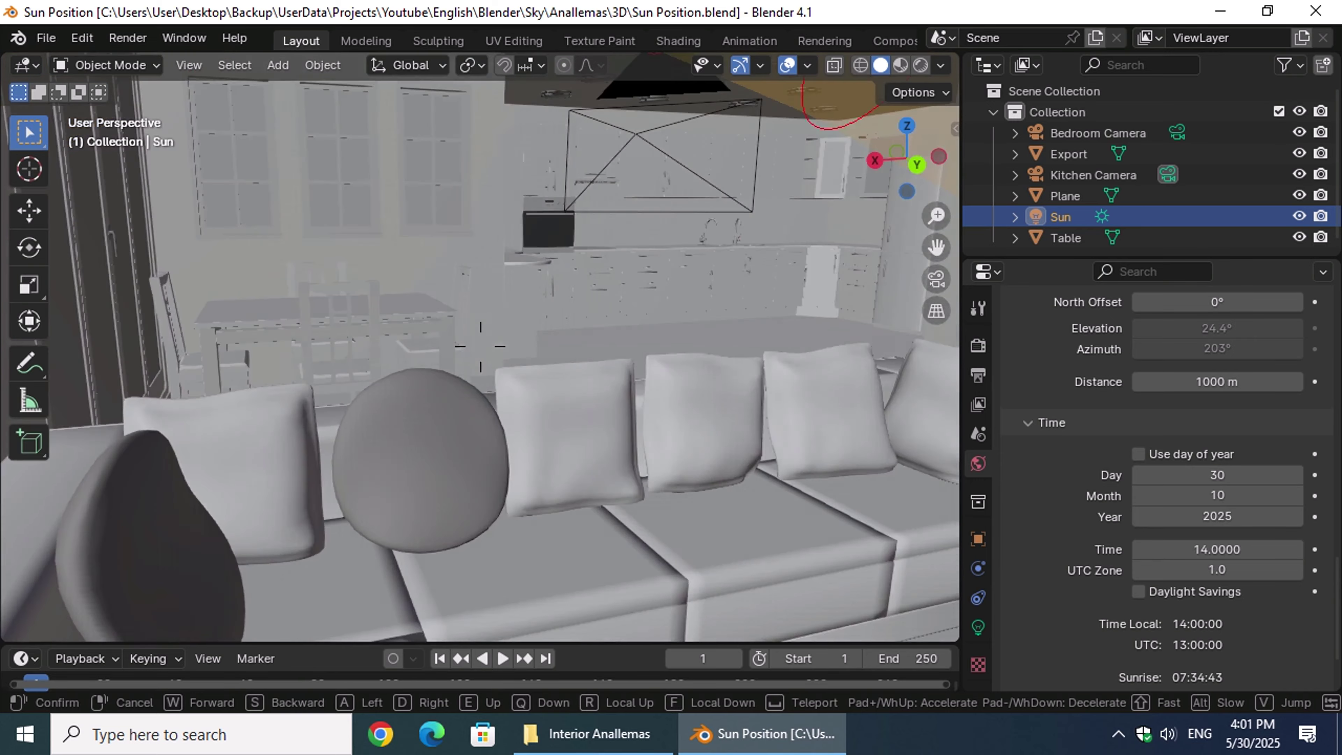
key("s")
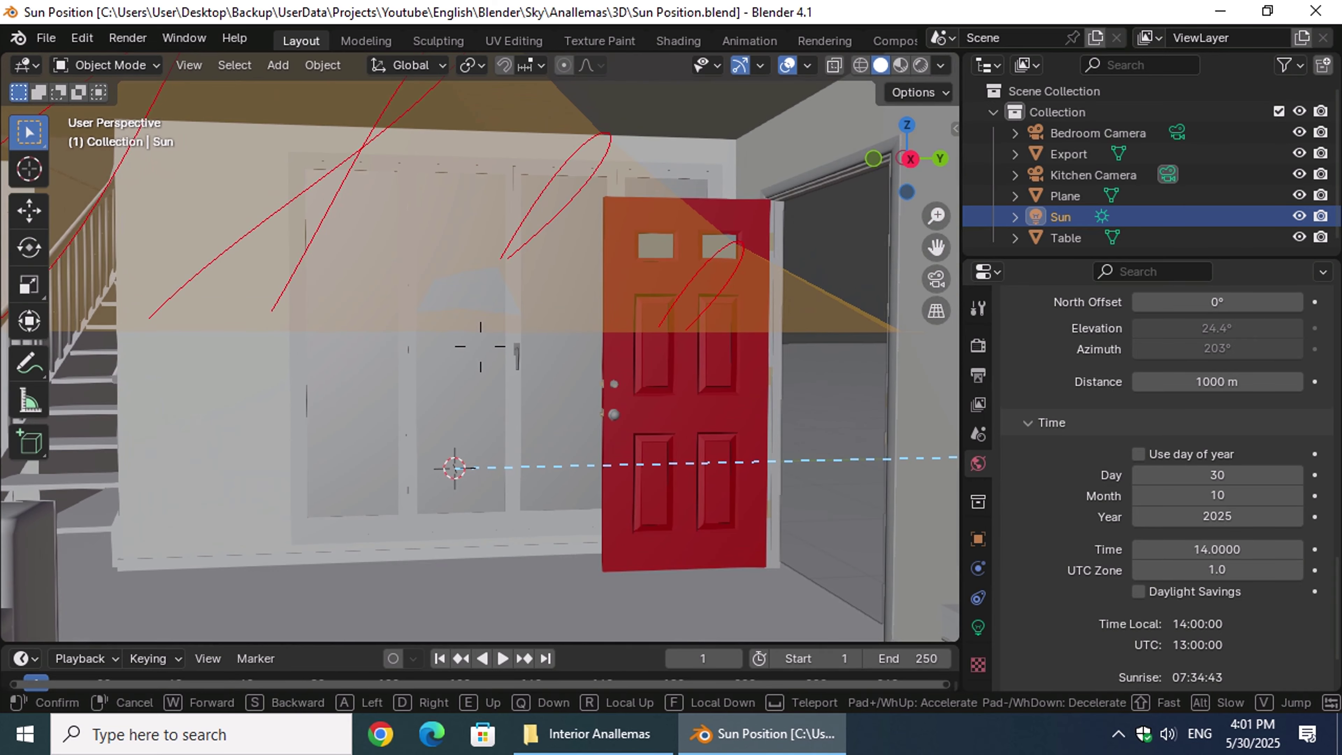
left_click(481, 347)
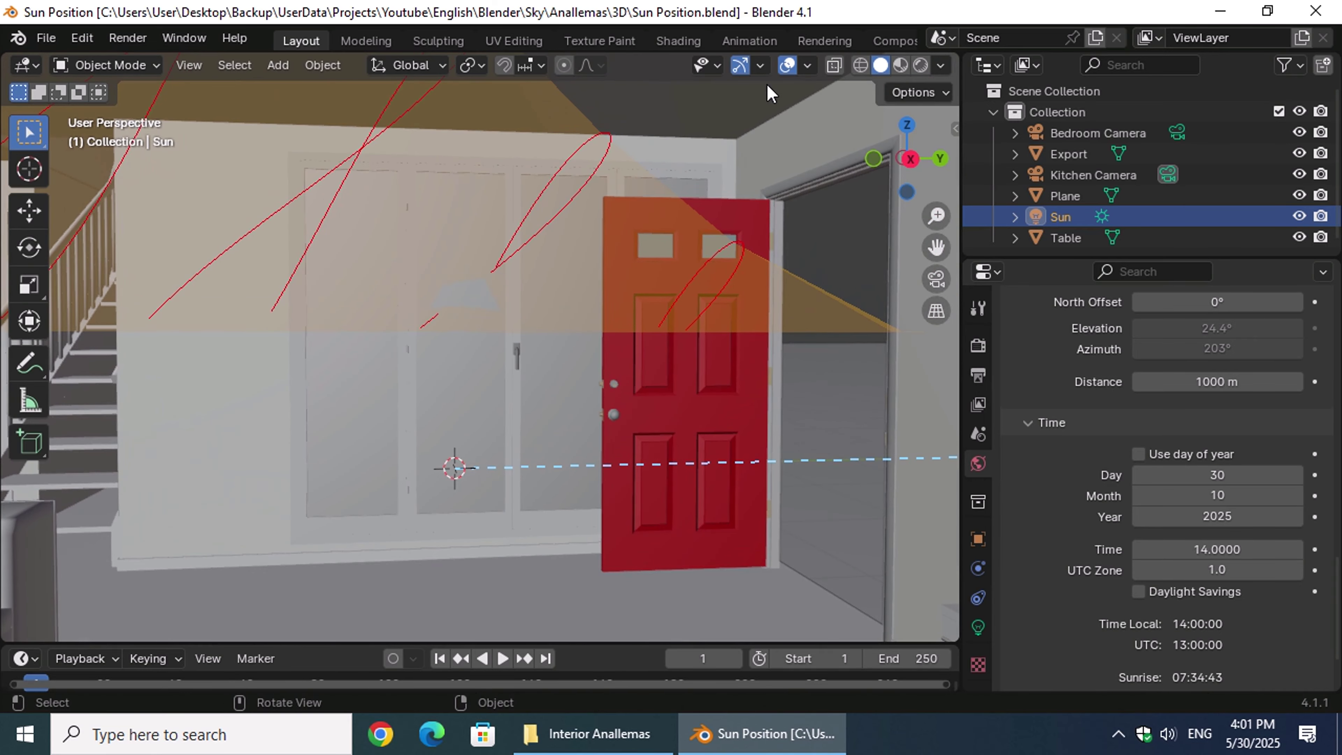
left_click(900, 65)
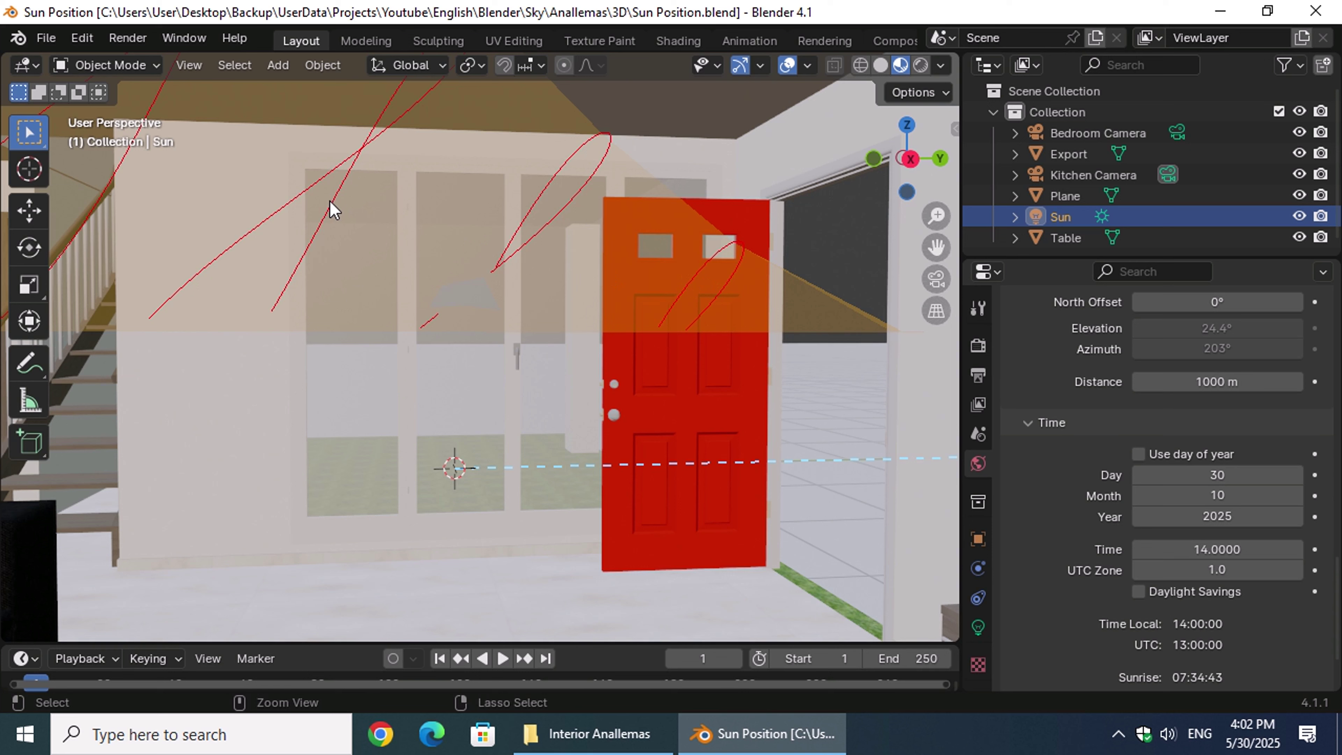
Walk into the bedroom and examine the analemmas against the corner windows near the bed
key("F3")
key("Return")
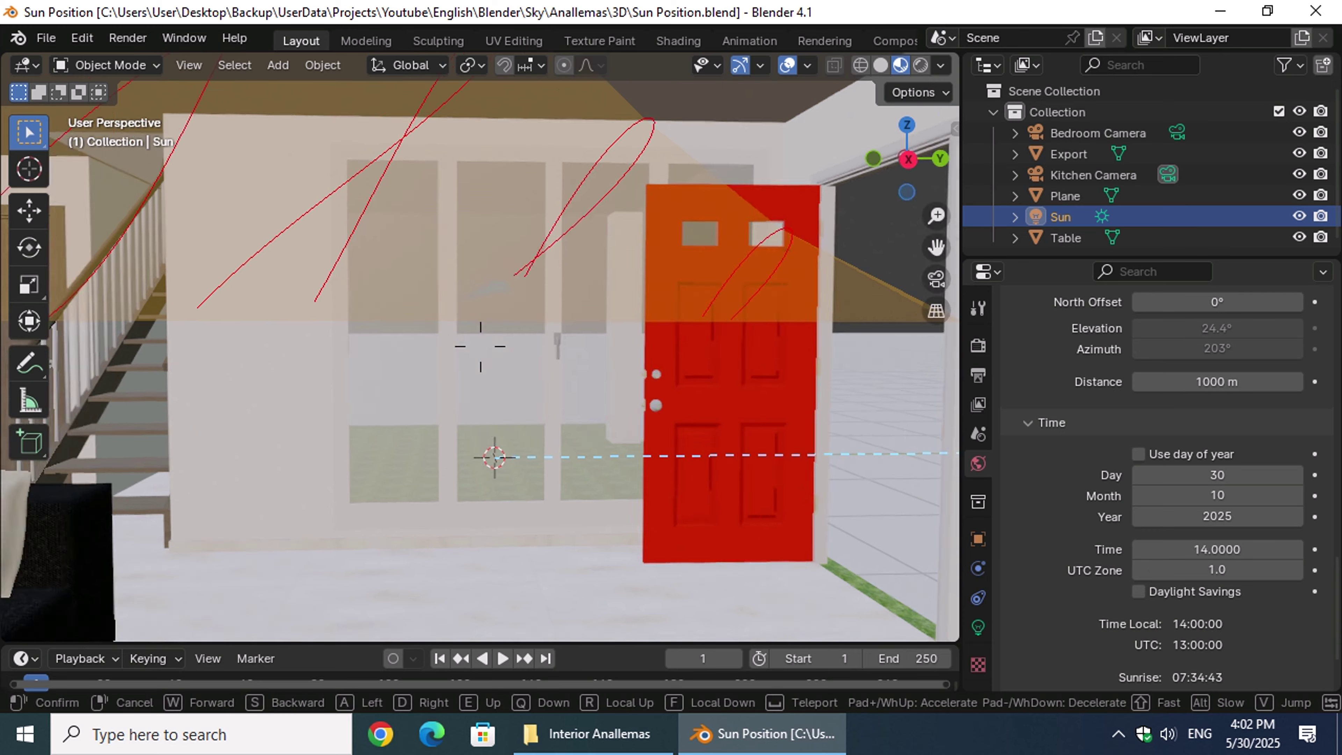
key("w")
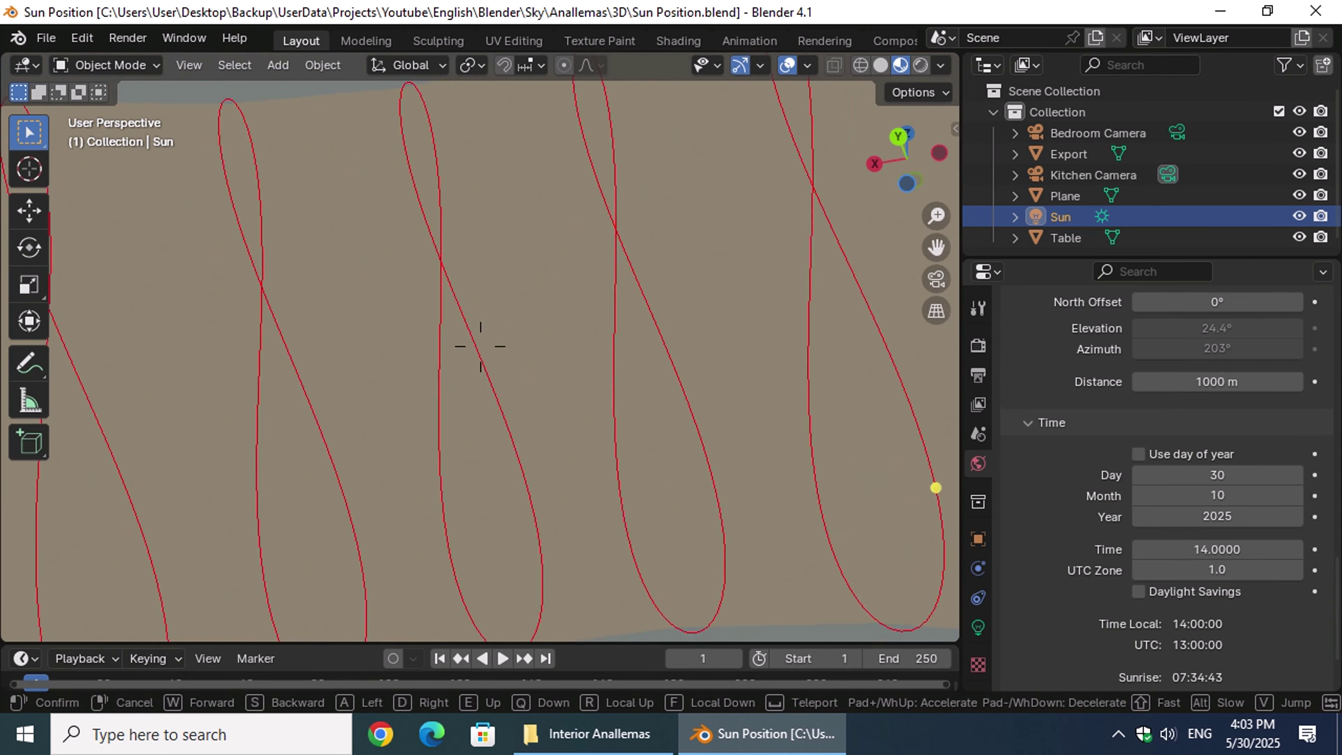
key("w")
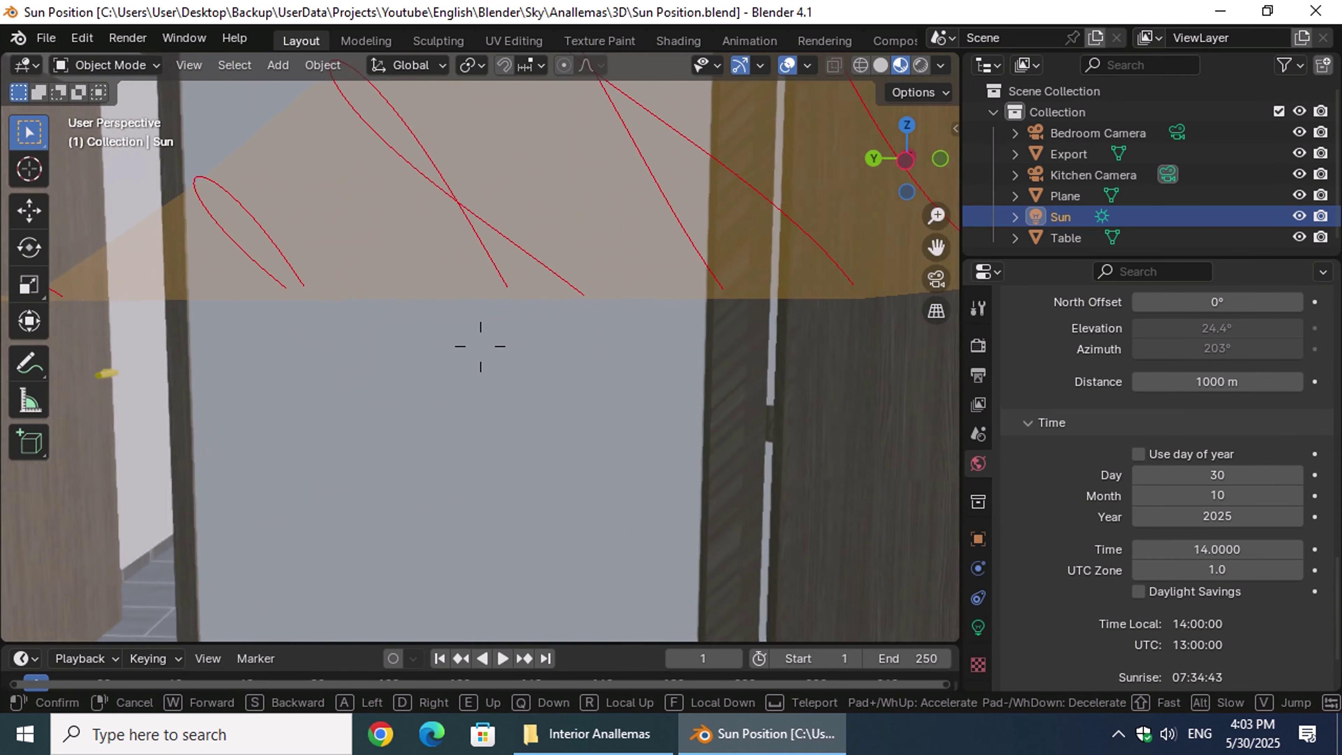
key("w")
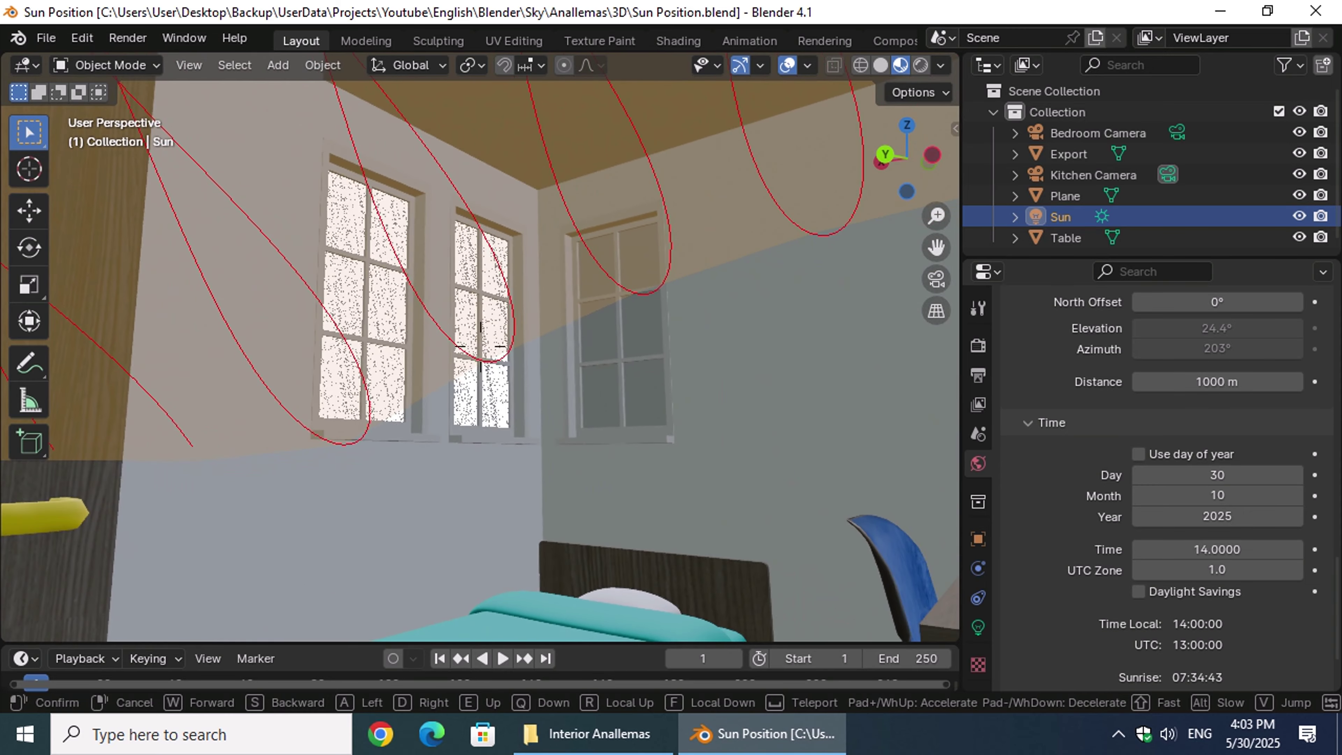
left_click(503, 249)
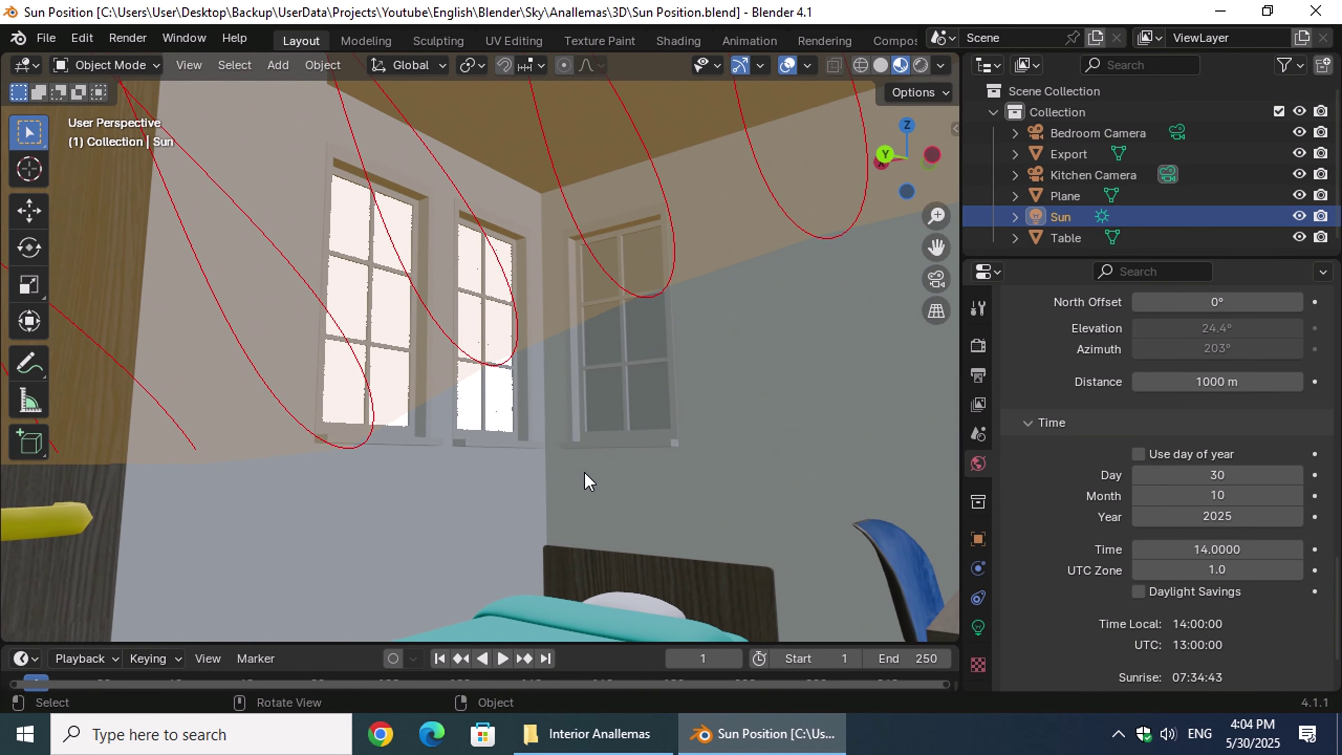
Walk up to the row of three windows beside the teal bed and examine the analemmas crossing them
key("F3")
key("Return")
key("w")
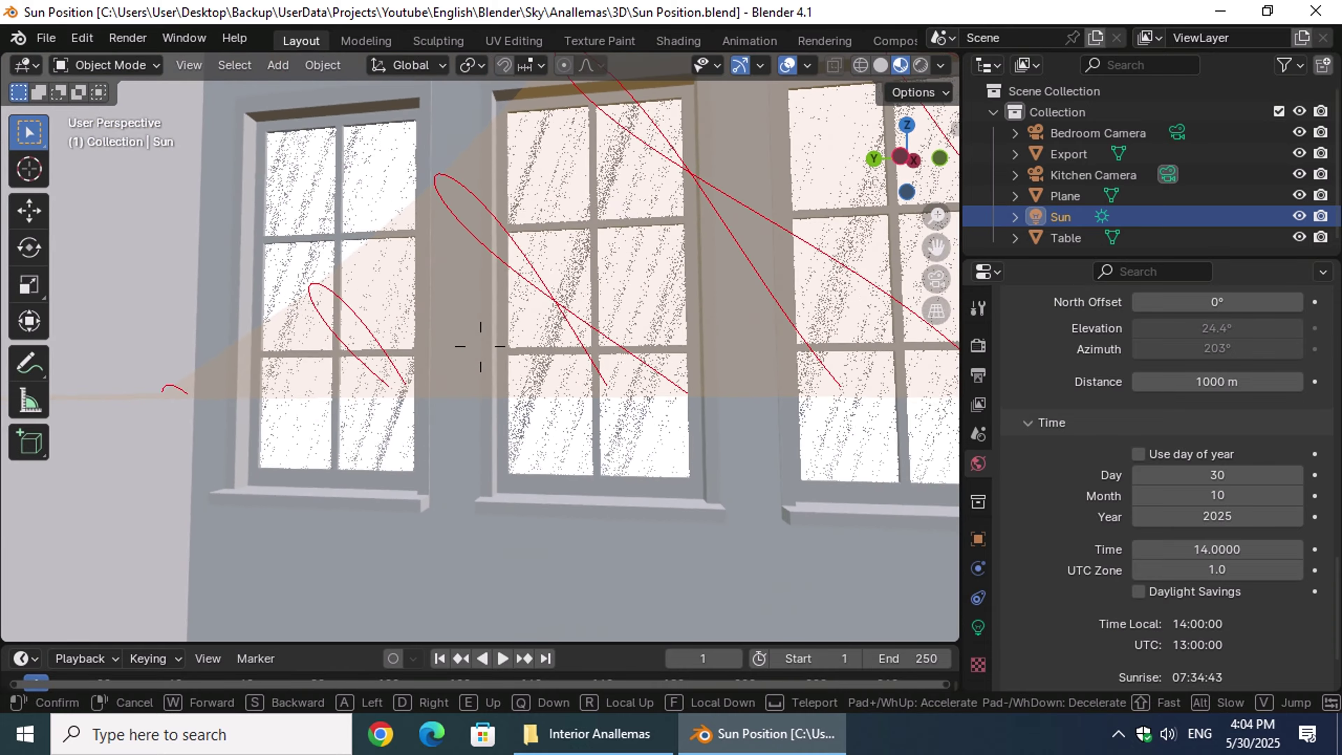
key("s")
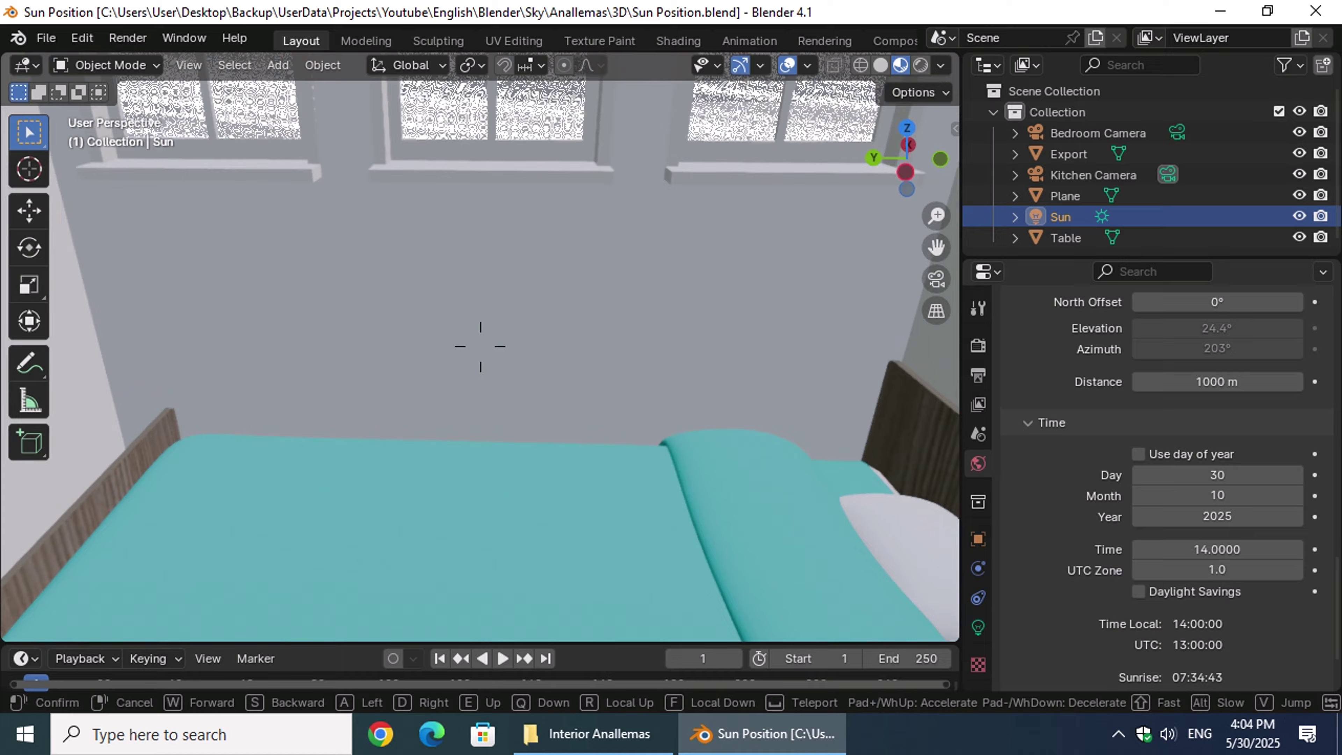
key("w")
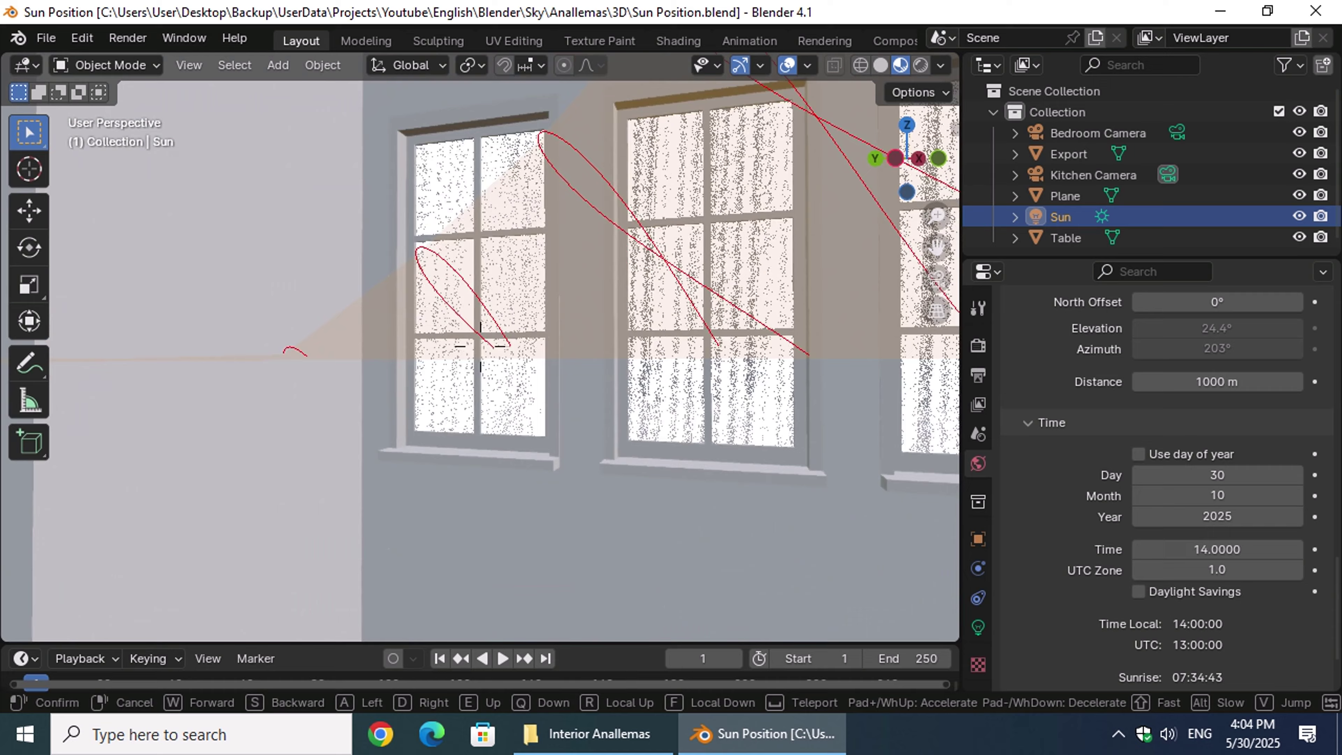
Walk out of the bedroom and through the open doorways into the room with the desk and blue office chair
key("w")
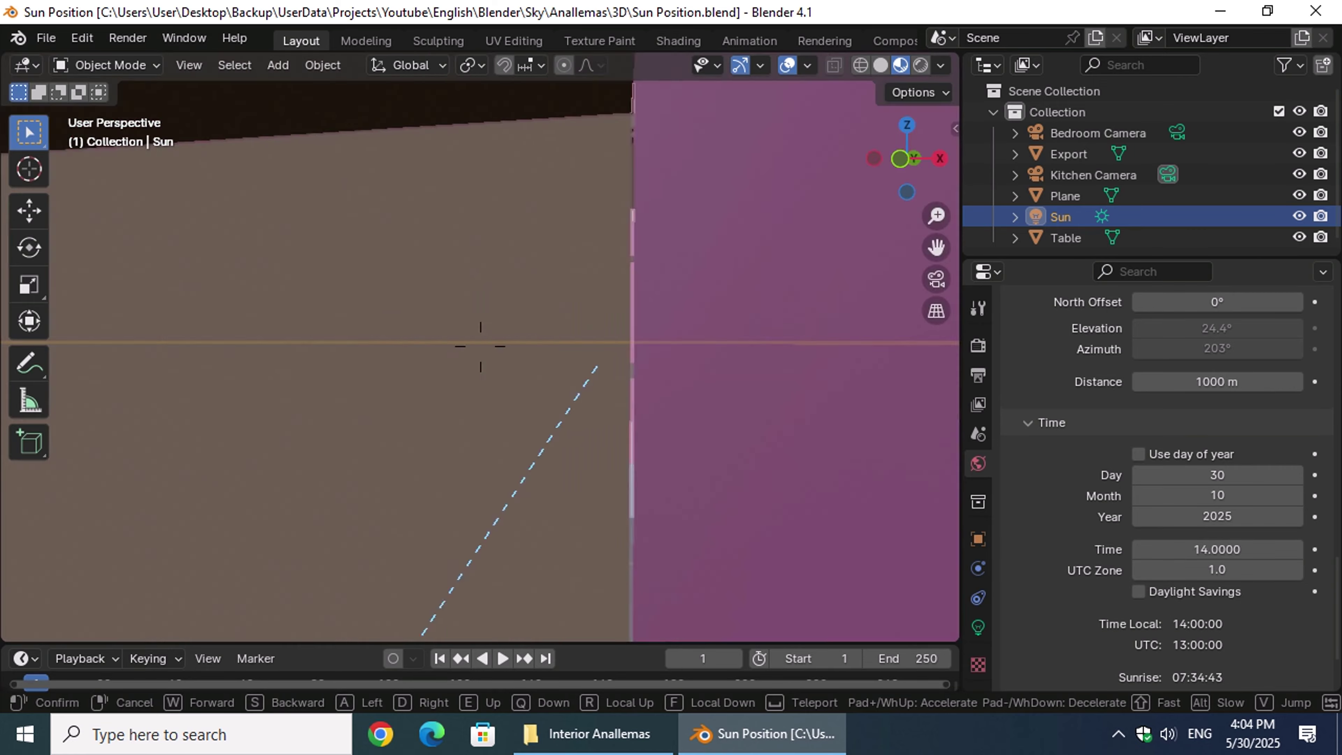
key("w")
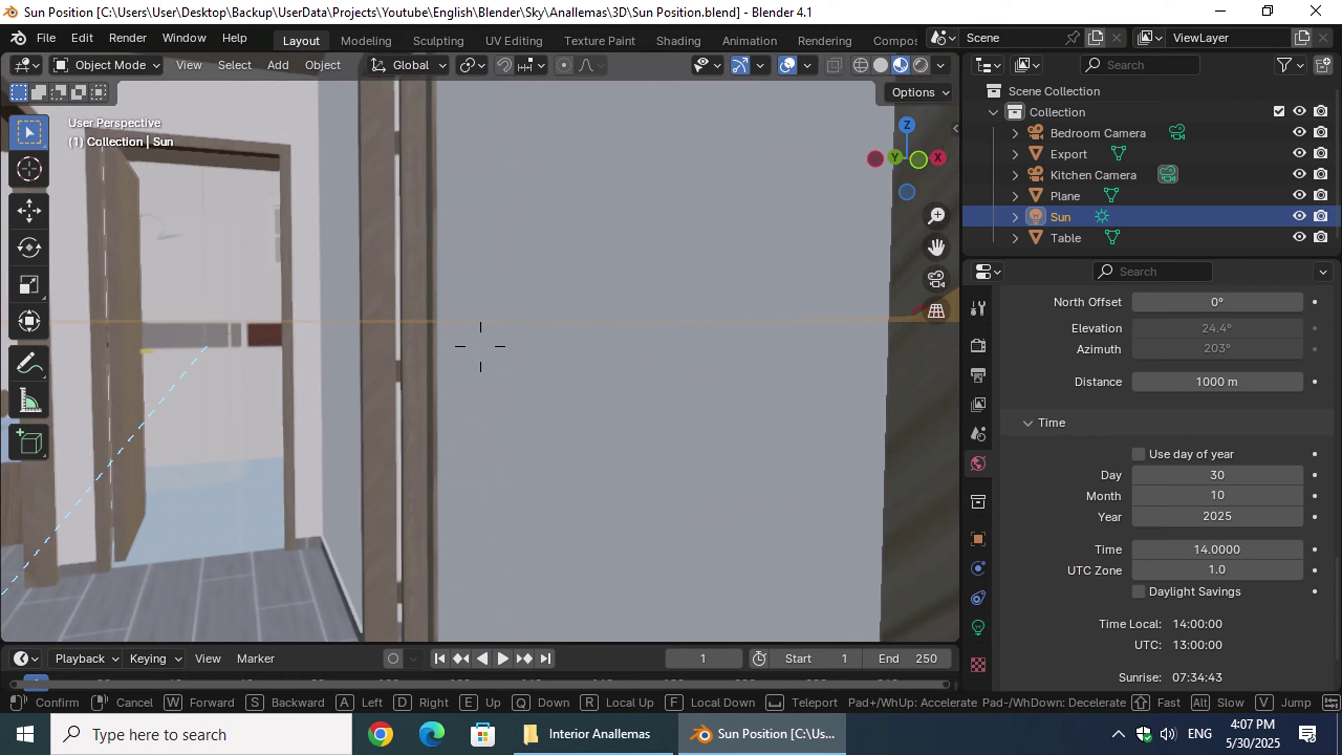
key("w")
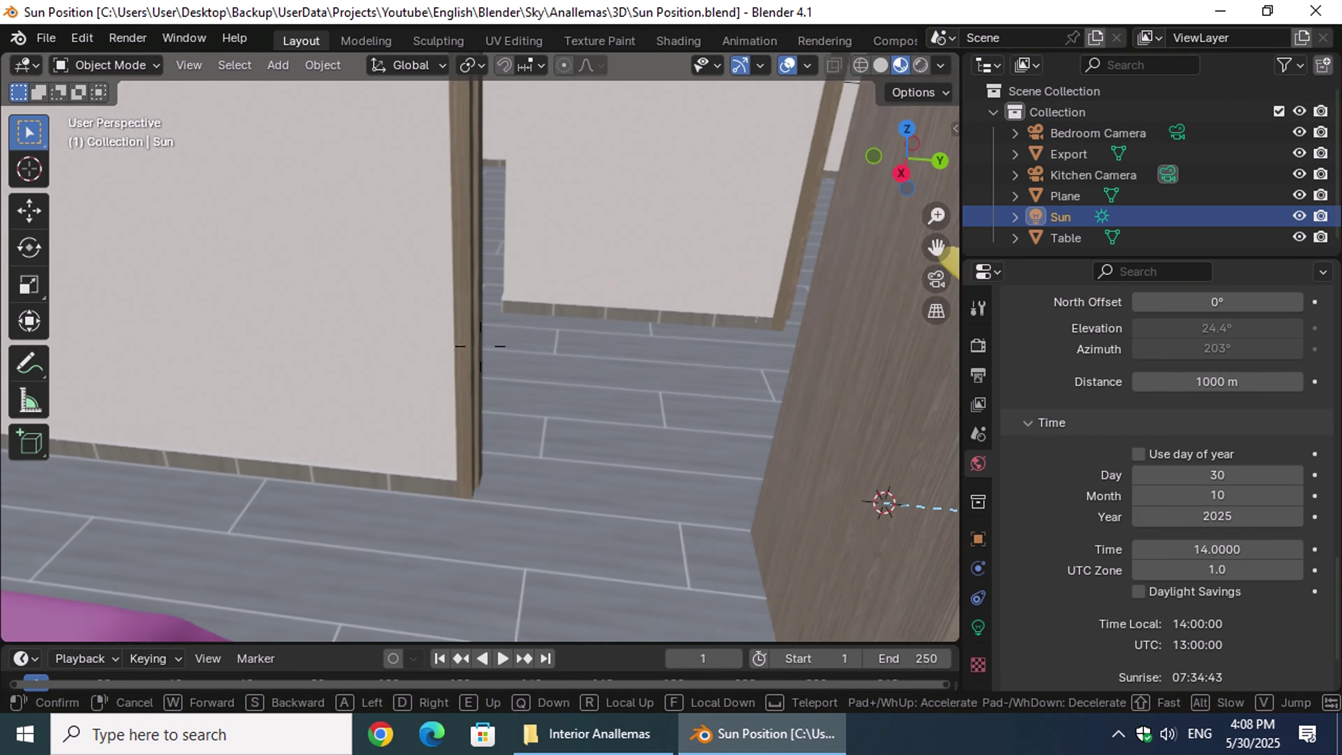
key("w")
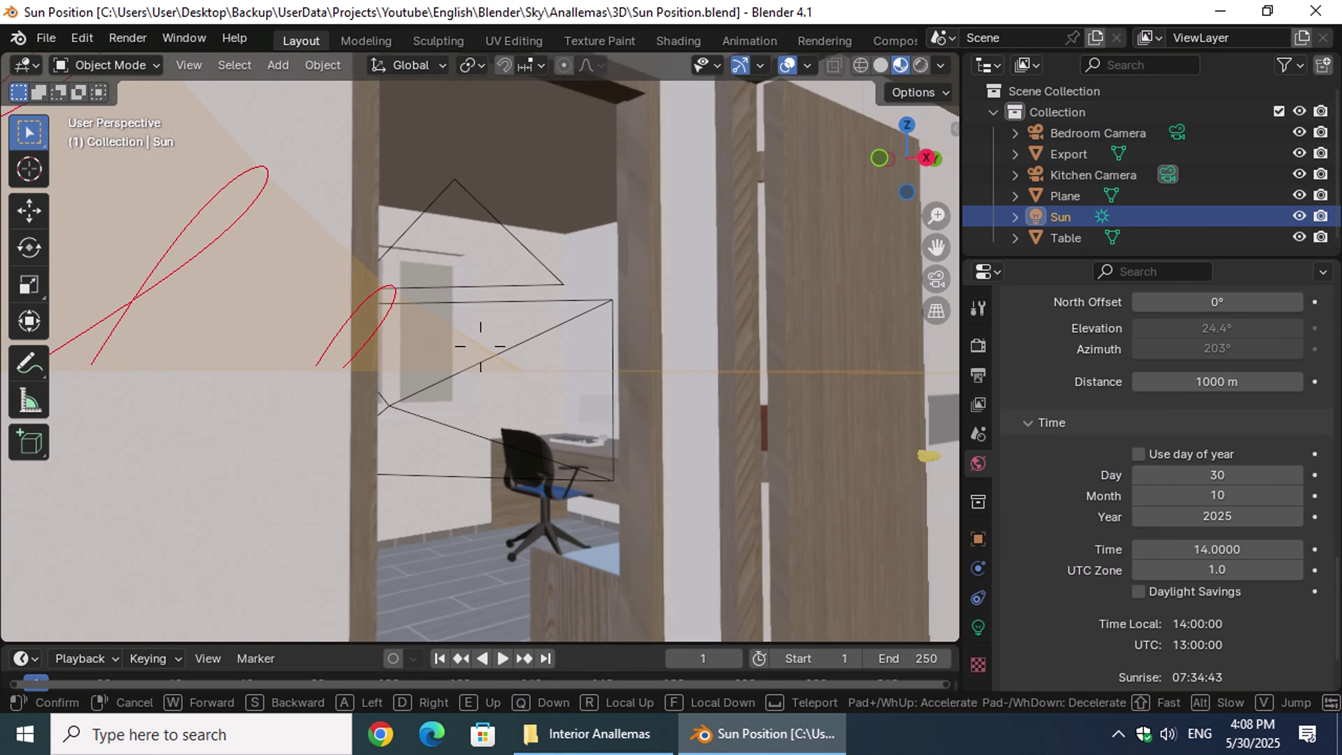
key("w")
key("w")
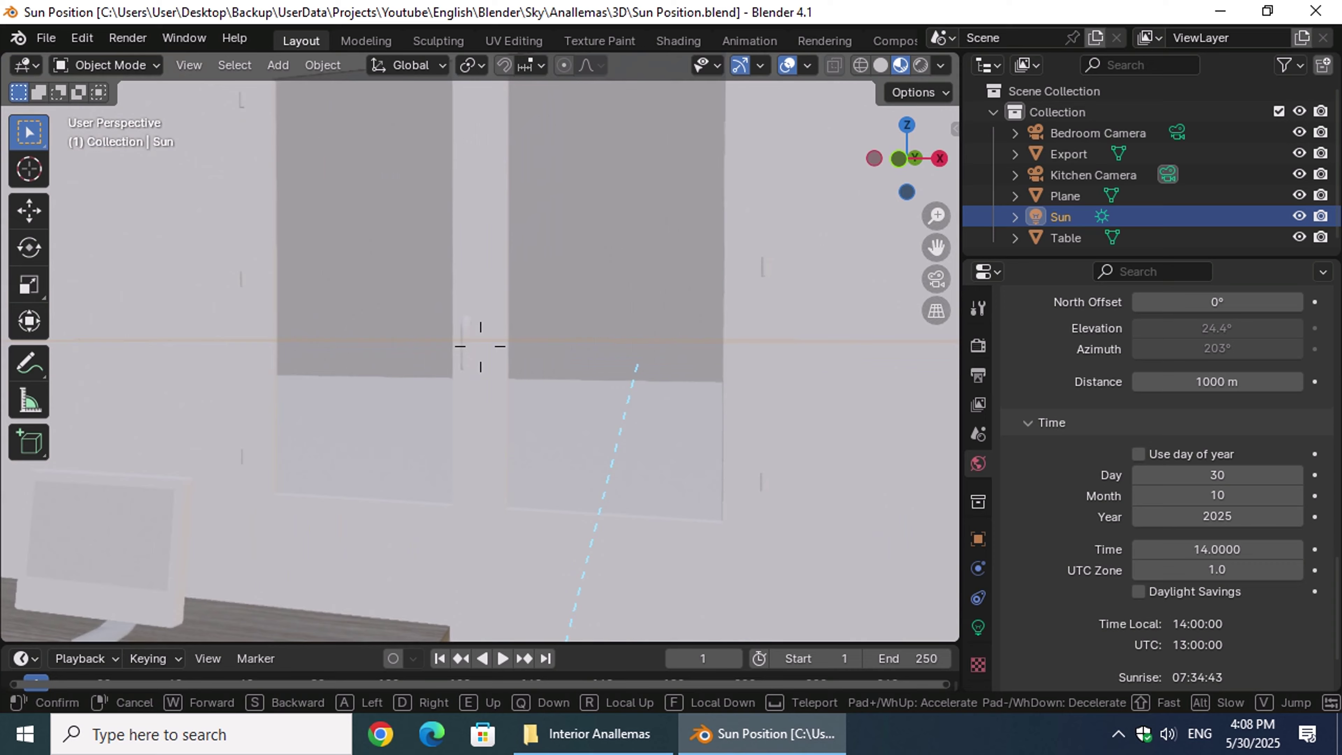